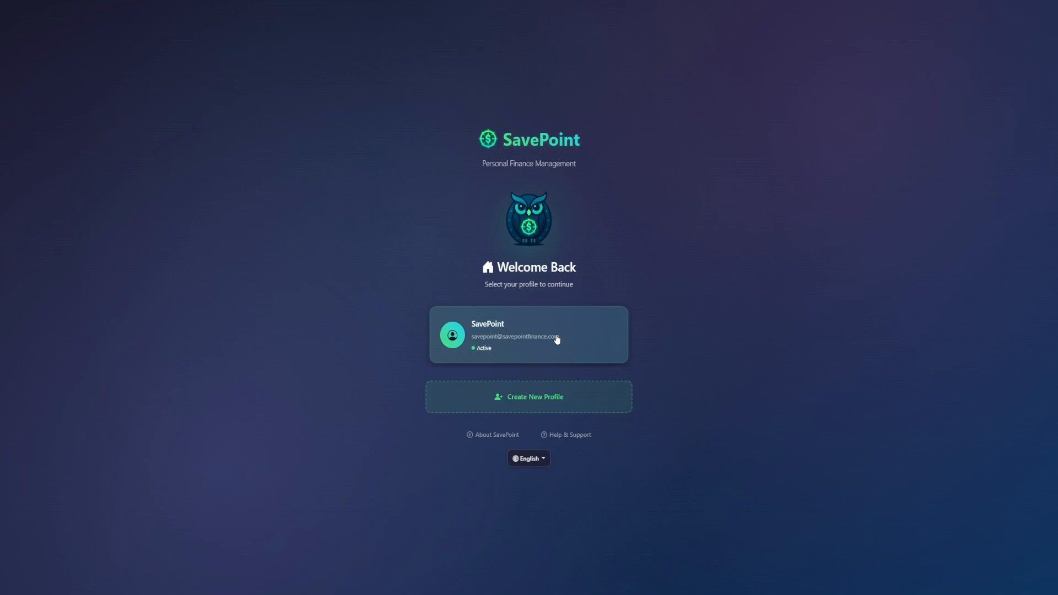
Step: Open the SavePoint profile and sign in by entering the account password
{"action": "left_click", "coordinate": [556, 339]}
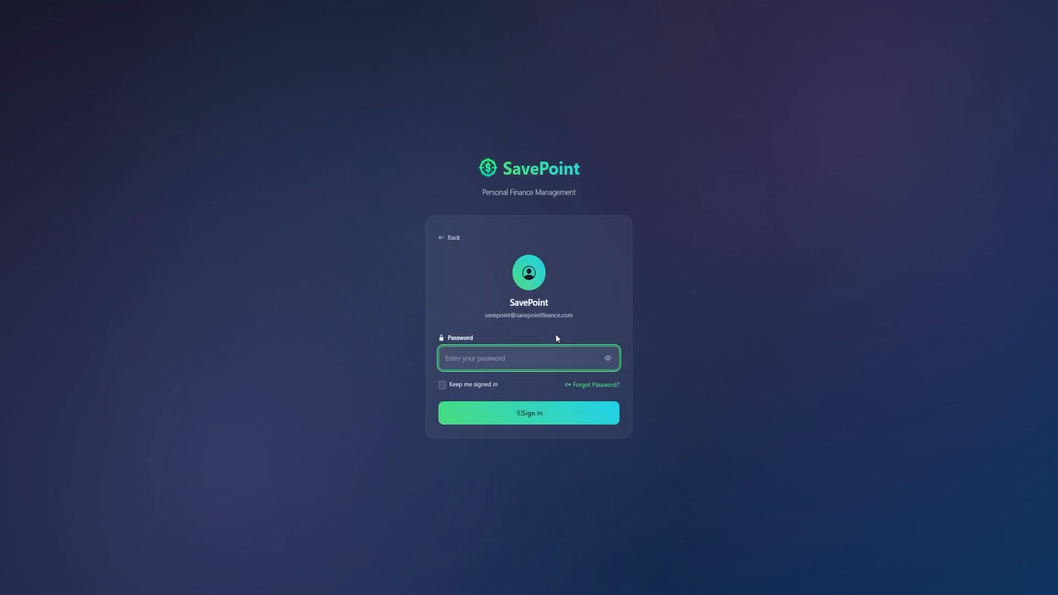
{"action": "type", "text": "*********"}
{"action": "key", "text": "Return"}
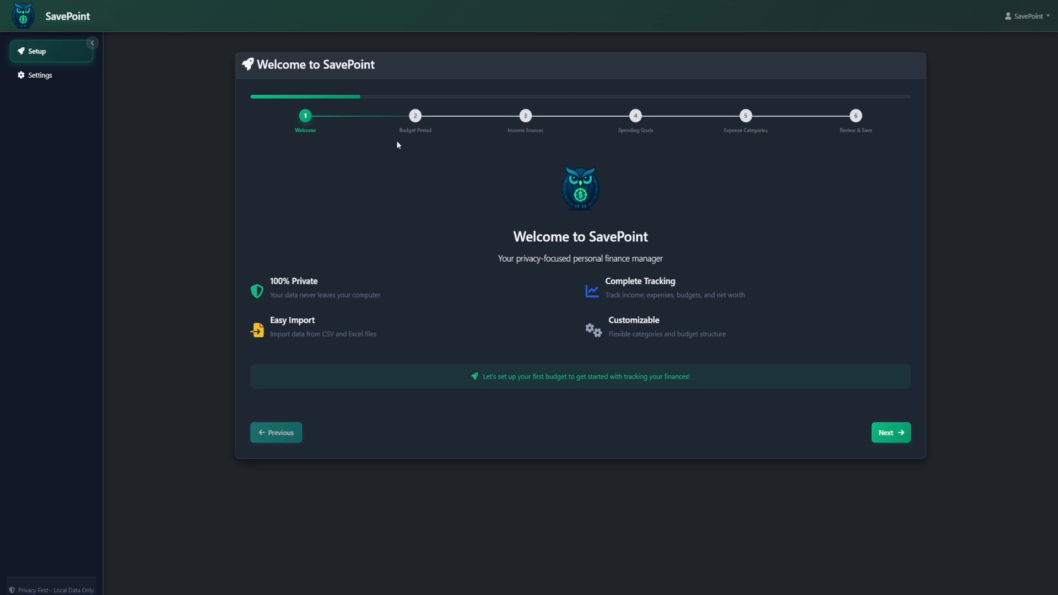
Step: Proceed from the welcome page to the budget period and set the fiscal year to 2025
{"action": "left_click", "coordinate": [893, 435]}
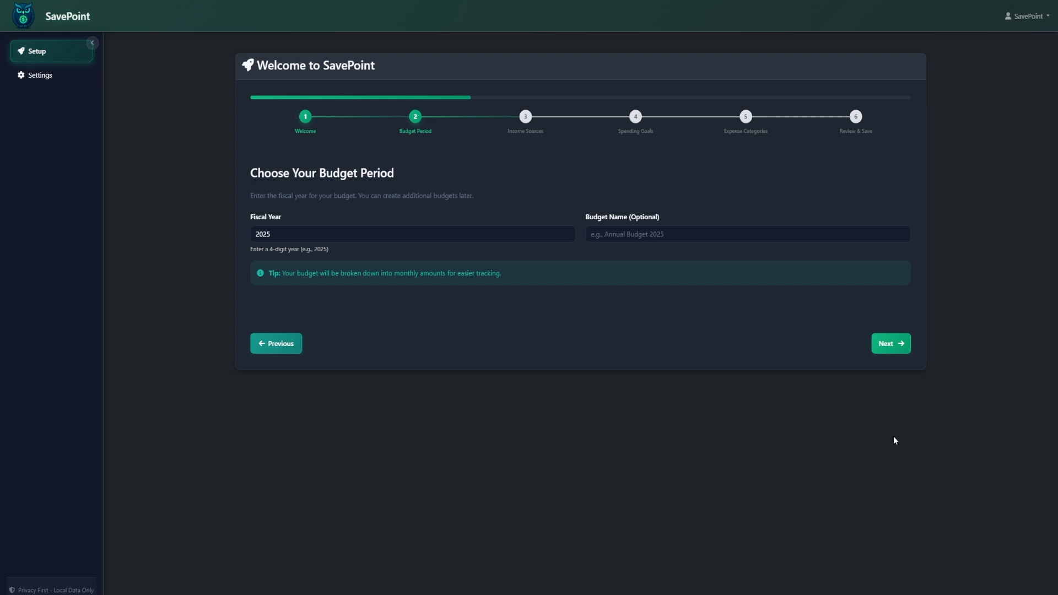
{"action": "left_click", "coordinate": [567, 235]}
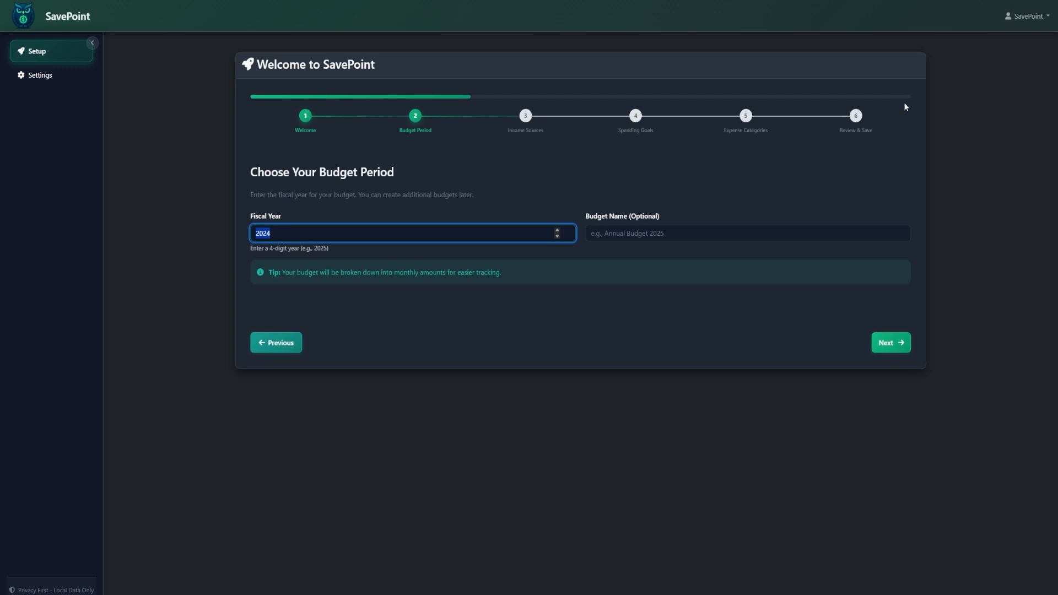
{"action": "key", "text": "BackSpace"}
{"action": "type", "text": "3"}
{"action": "key", "text": "BackSpace"}
{"action": "key", "text": "BackSpace"}
{"action": "key", "text": "BackSpace"}
{"action": "key", "text": "BackSpace"}
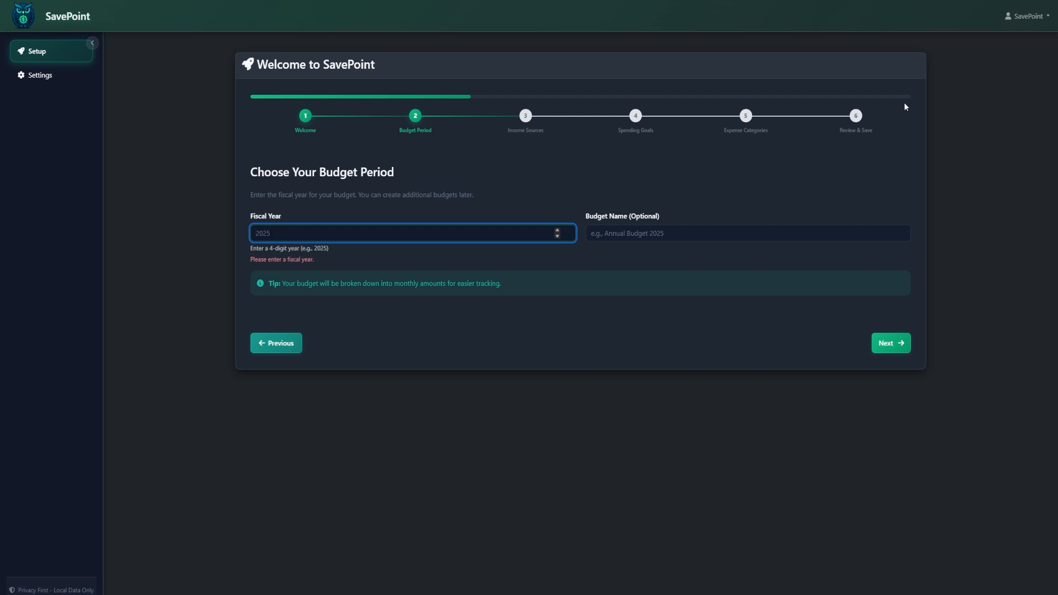
{"action": "type", "text": "2025"}
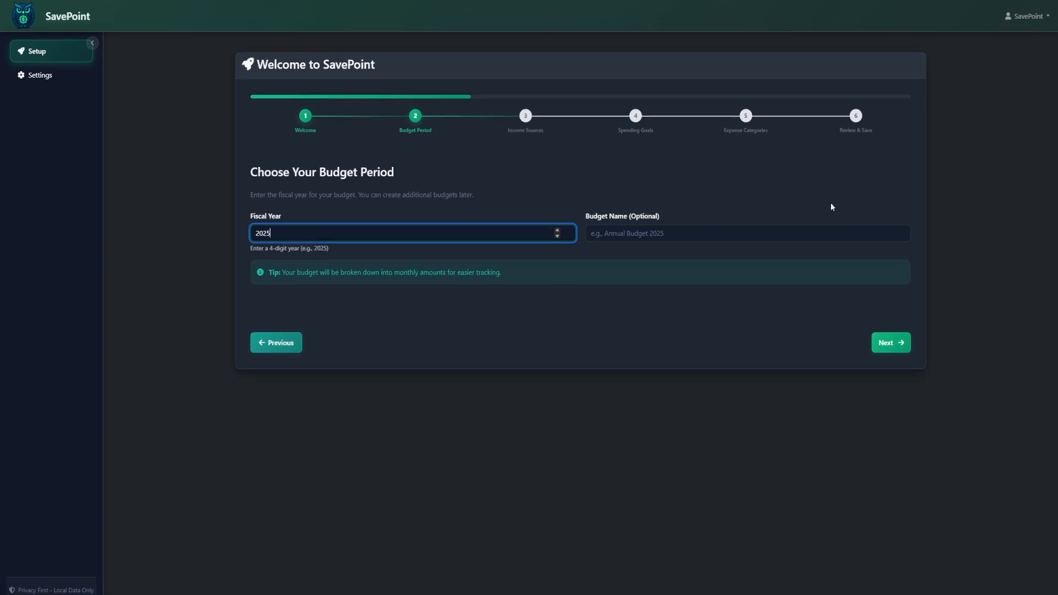
Step: Try "2025 Financial Plan" and "2025 Family Budget" as the optional budget name, and clear the field
{"action": "left_click", "coordinate": [682, 235]}
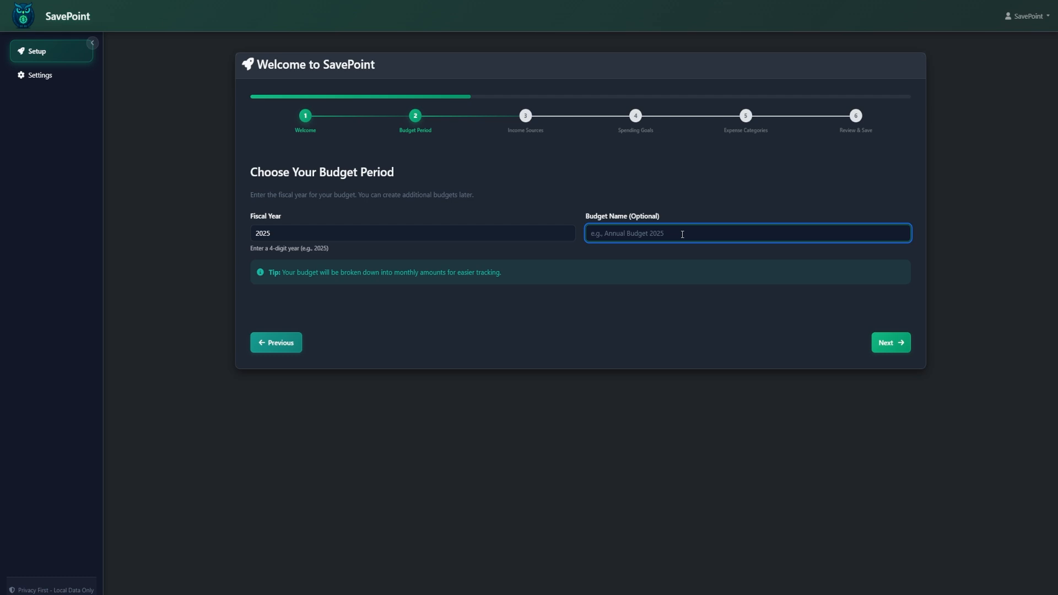
{"action": "type", "text": "2025 Financial Plan"}
{"action": "key", "text": "ctrl+a"}
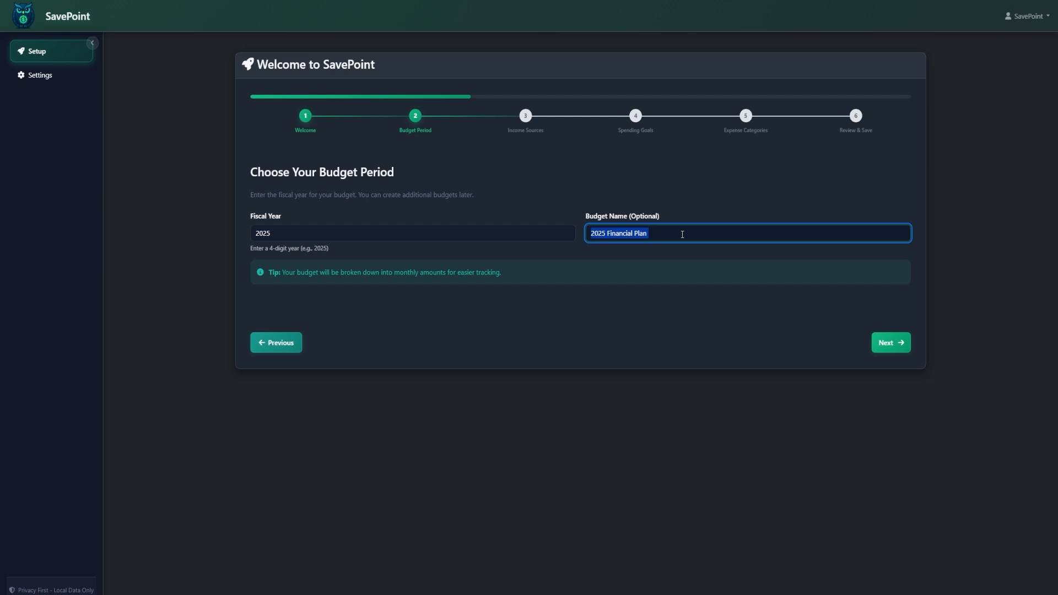
{"action": "type", "text": "2025 Family Budget"}
{"action": "key", "text": "ctrl+a"}
{"action": "key", "text": "BackSpace"}
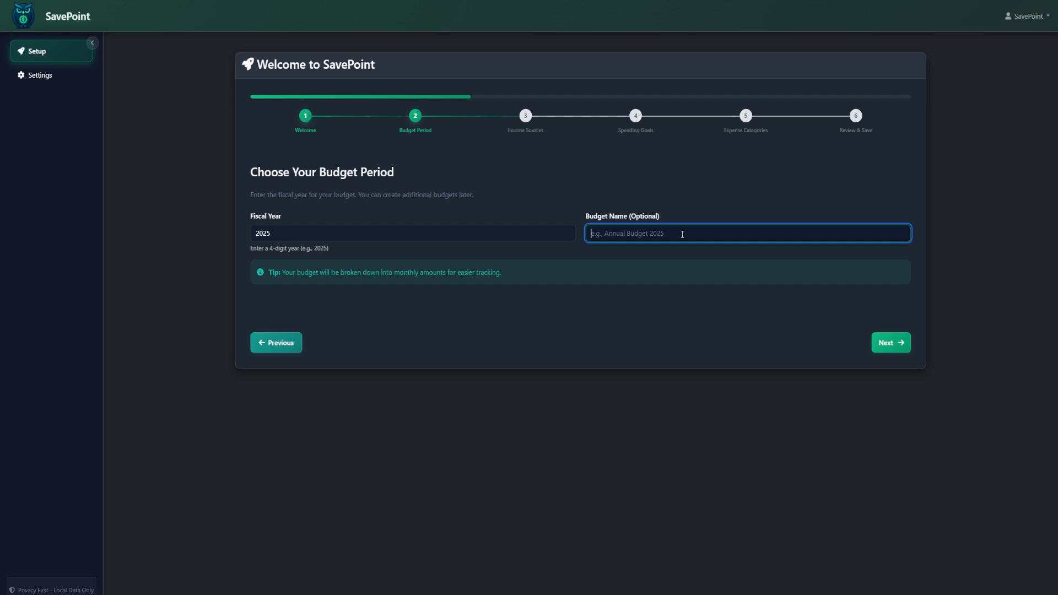
Step: Continue to the monthly income sources and add a custom income category named "Gig Work"
{"action": "left_click", "coordinate": [801, 348]}
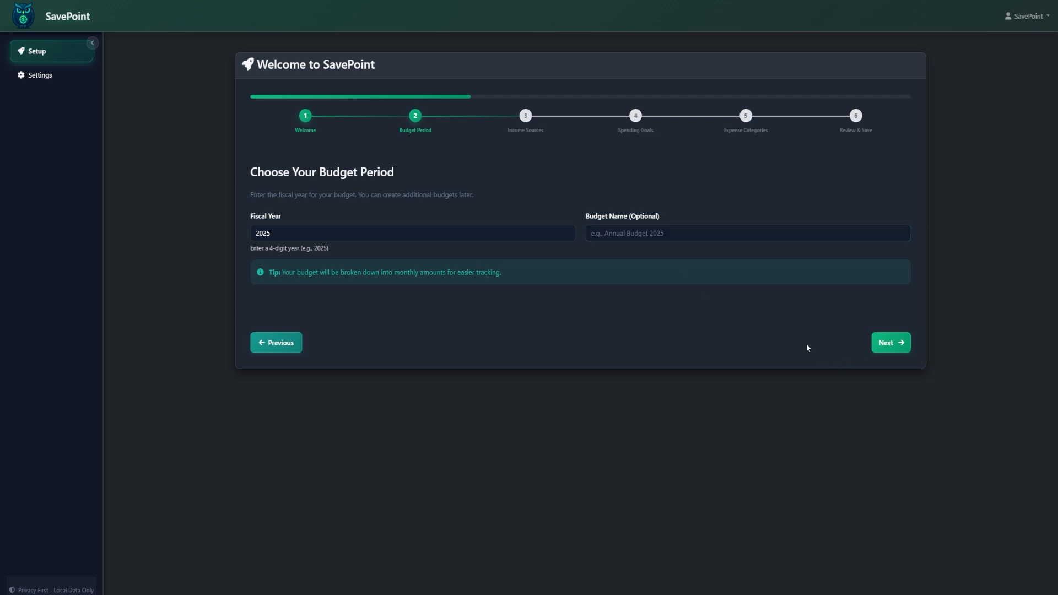
{"action": "left_click", "coordinate": [884, 342]}
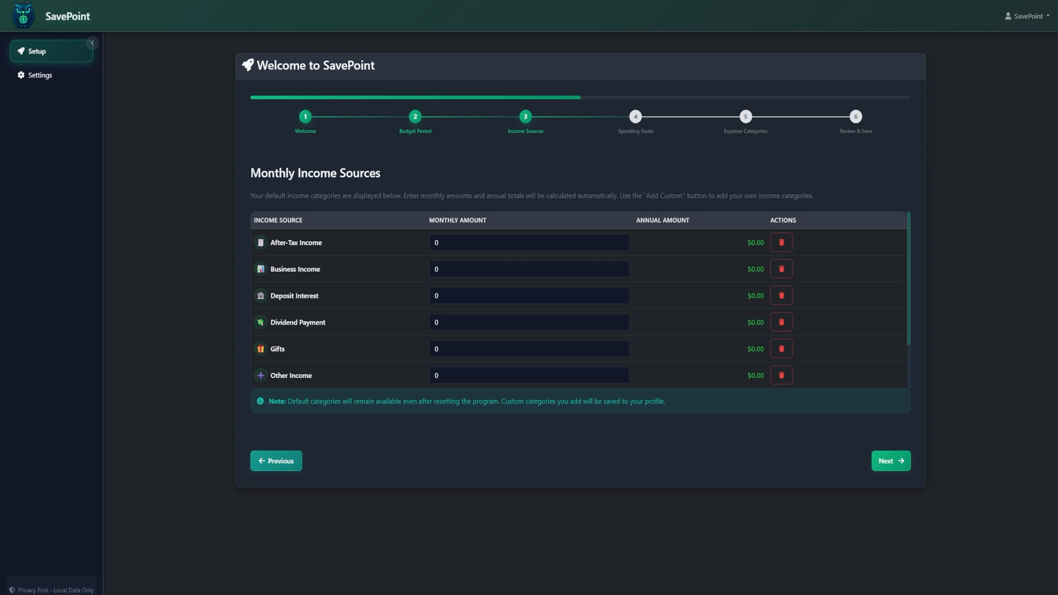
{"action": "scroll", "coordinate": [510, 293], "scroll_direction": "down", "scroll_amount": 1}
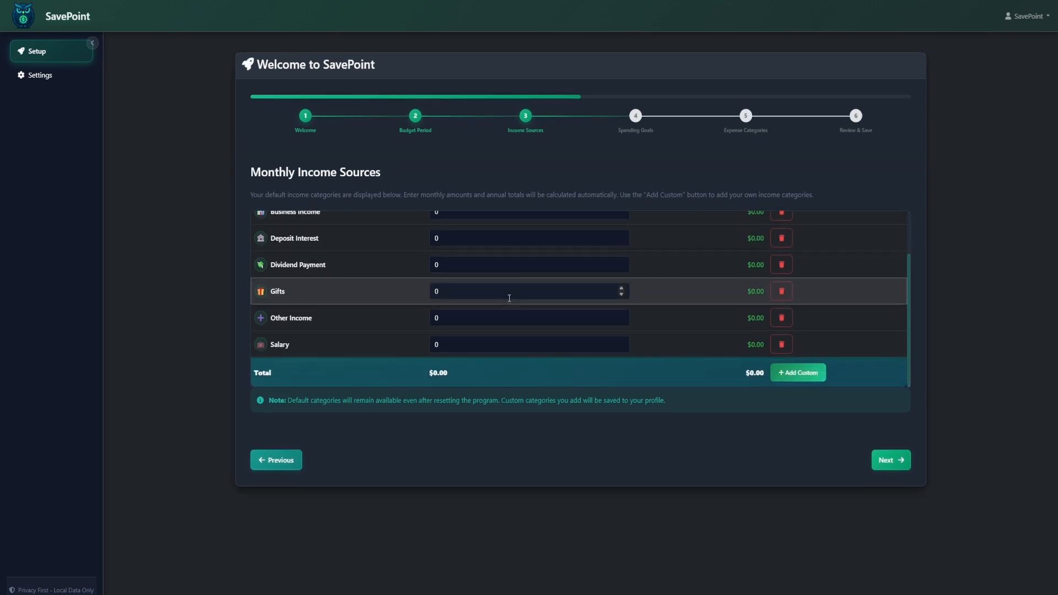
{"action": "left_click", "coordinate": [794, 373]}
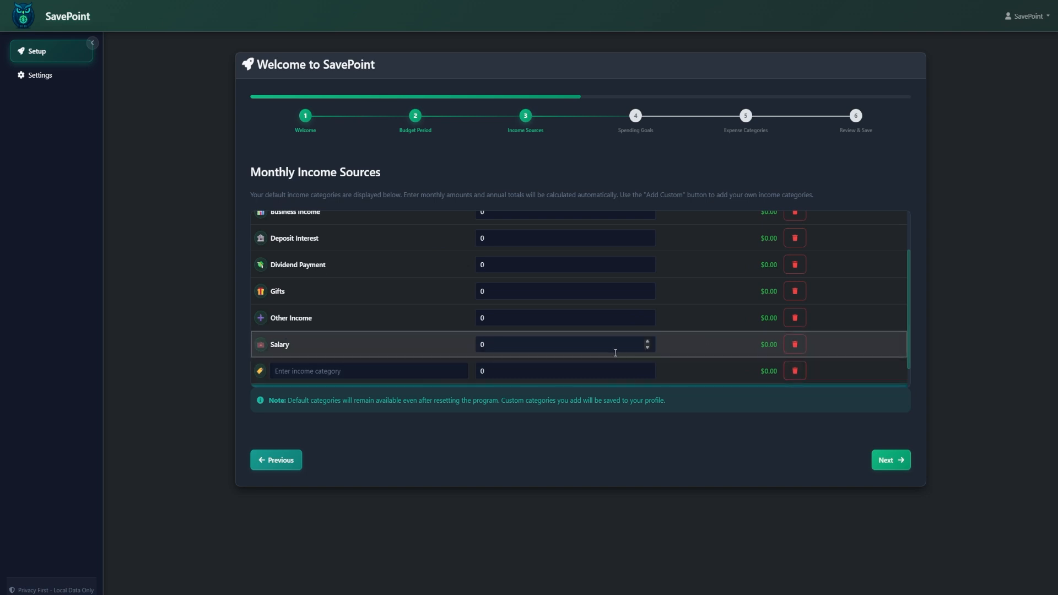
{"action": "left_click", "coordinate": [397, 374]}
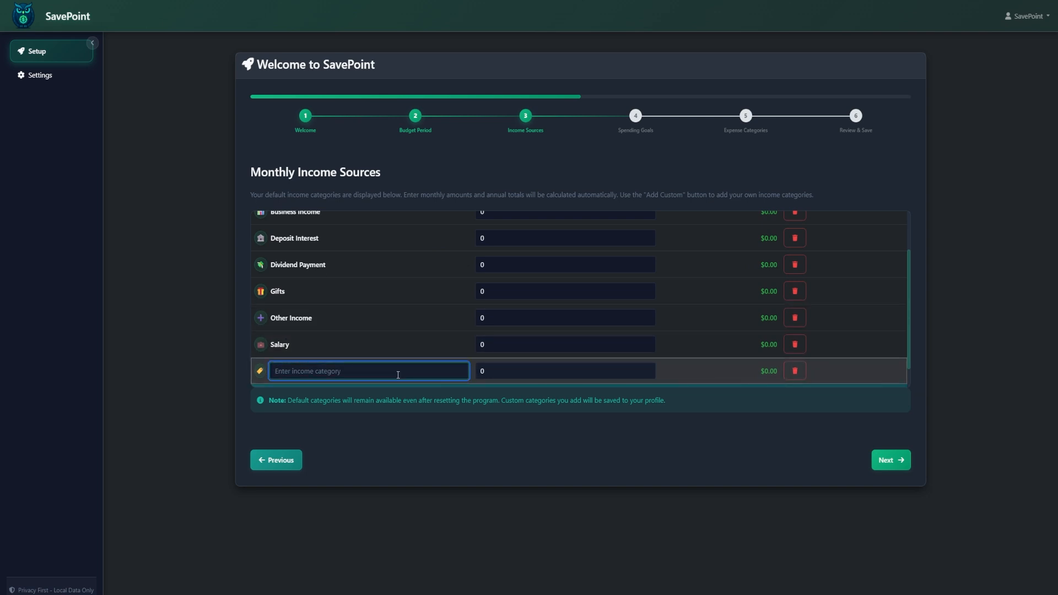
{"action": "scroll", "coordinate": [398, 375], "scroll_direction": "up", "scroll_amount": 2}
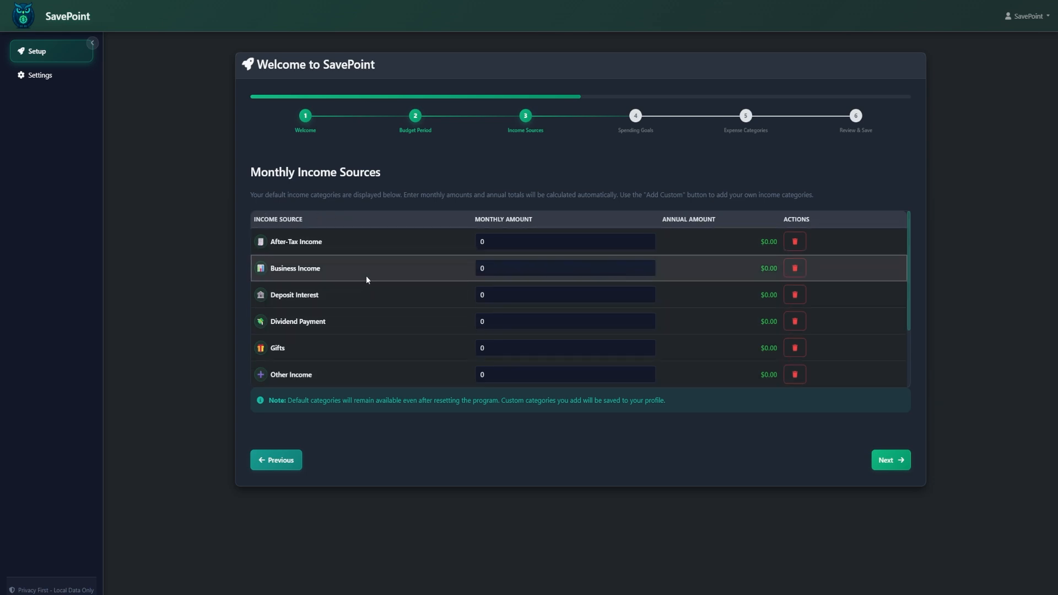
{"action": "scroll", "coordinate": [368, 296], "scroll_direction": "down", "scroll_amount": 3}
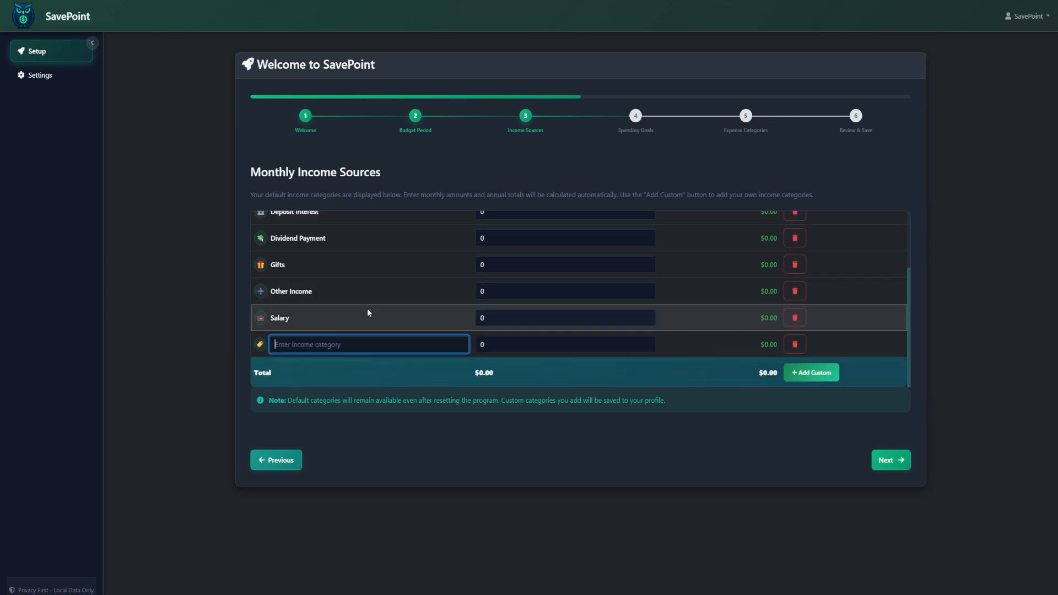
{"action": "scroll", "coordinate": [368, 312], "scroll_direction": "up", "scroll_amount": 3}
{"action": "scroll", "coordinate": [368, 312], "scroll_direction": "down", "scroll_amount": 3}
{"action": "type", "text": "Gig Work"}
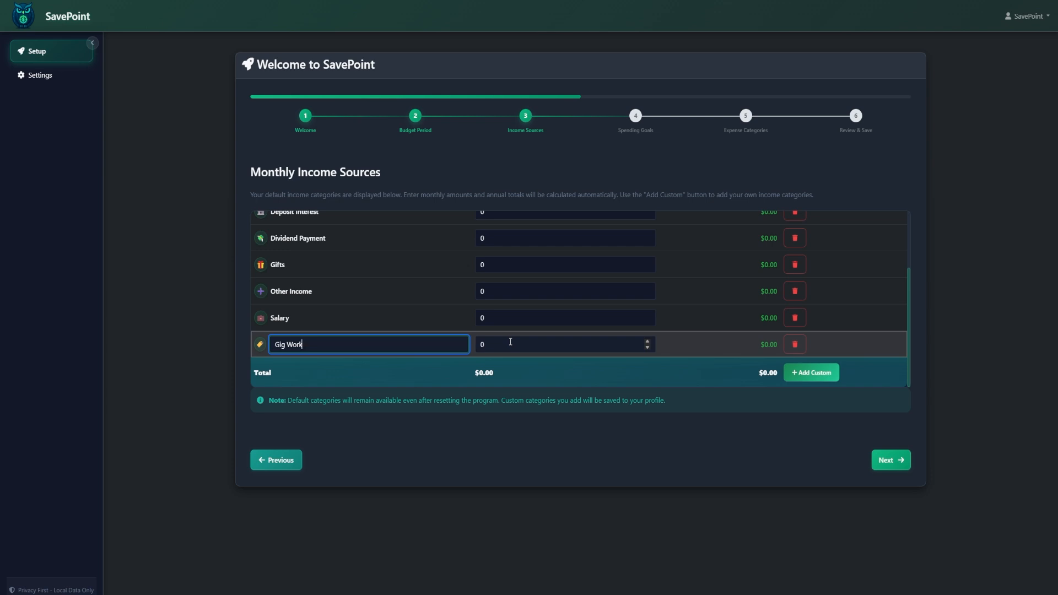
Step: Add a blank custom income row below Gig Work and delete it again
{"action": "left_click", "coordinate": [824, 379]}
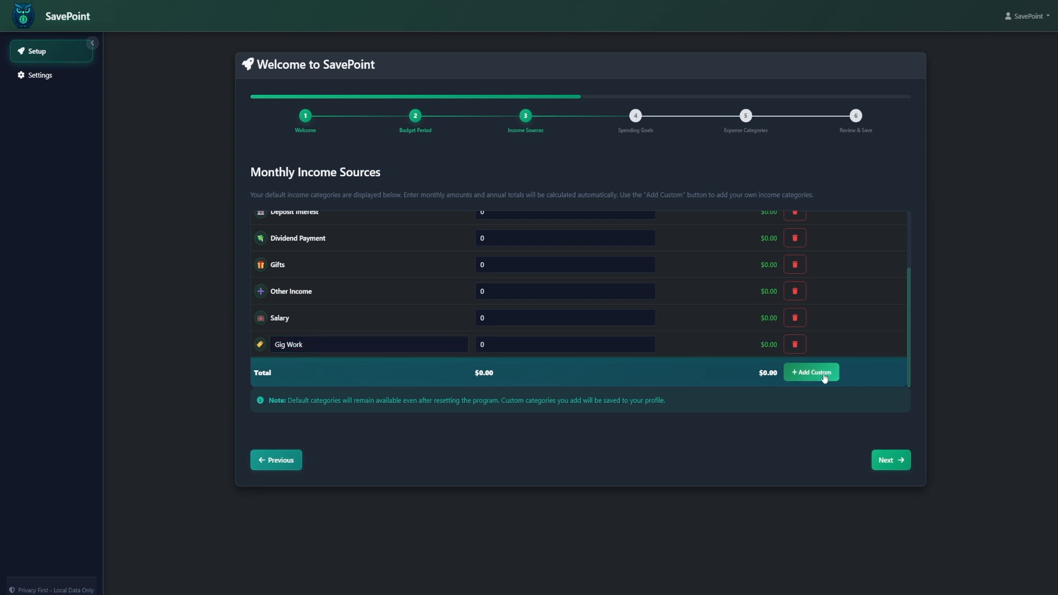
{"action": "left_click", "coordinate": [824, 379]}
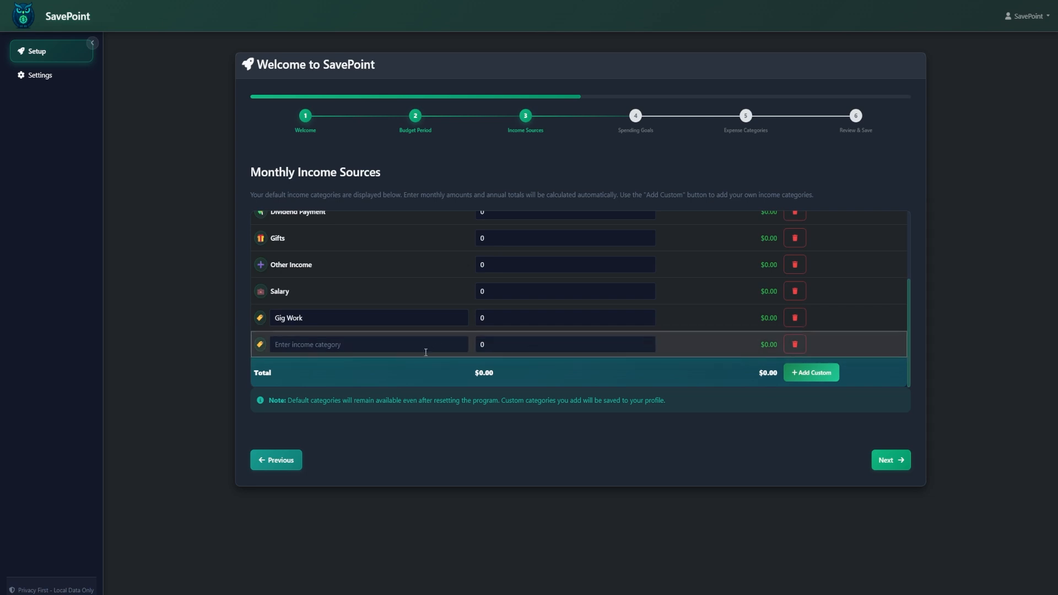
{"action": "left_click", "coordinate": [794, 345]}
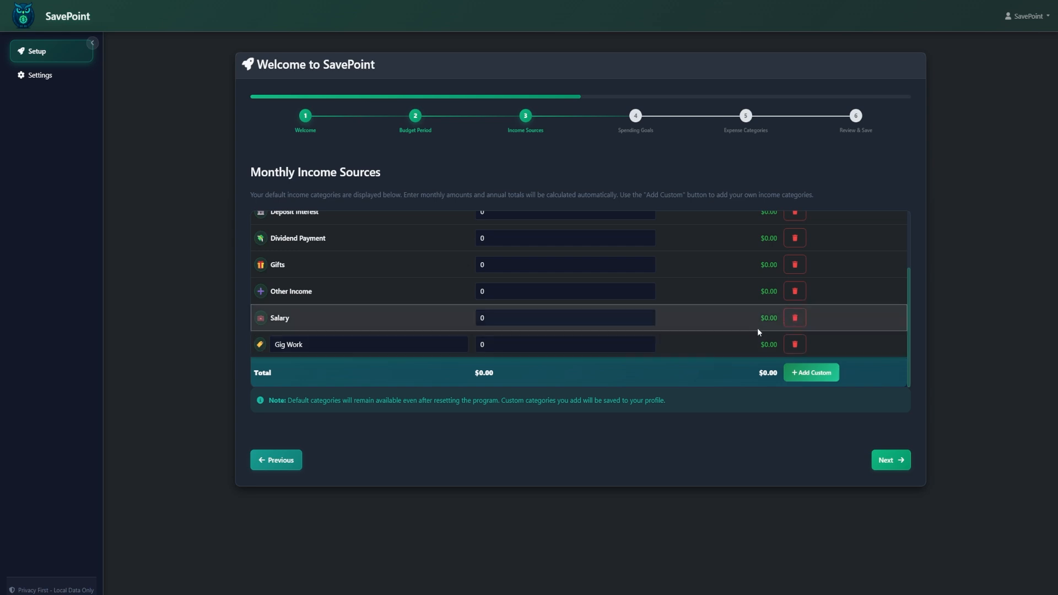
Step: Delete the Other Income category from the monthly income sources
{"action": "left_click", "coordinate": [799, 292]}
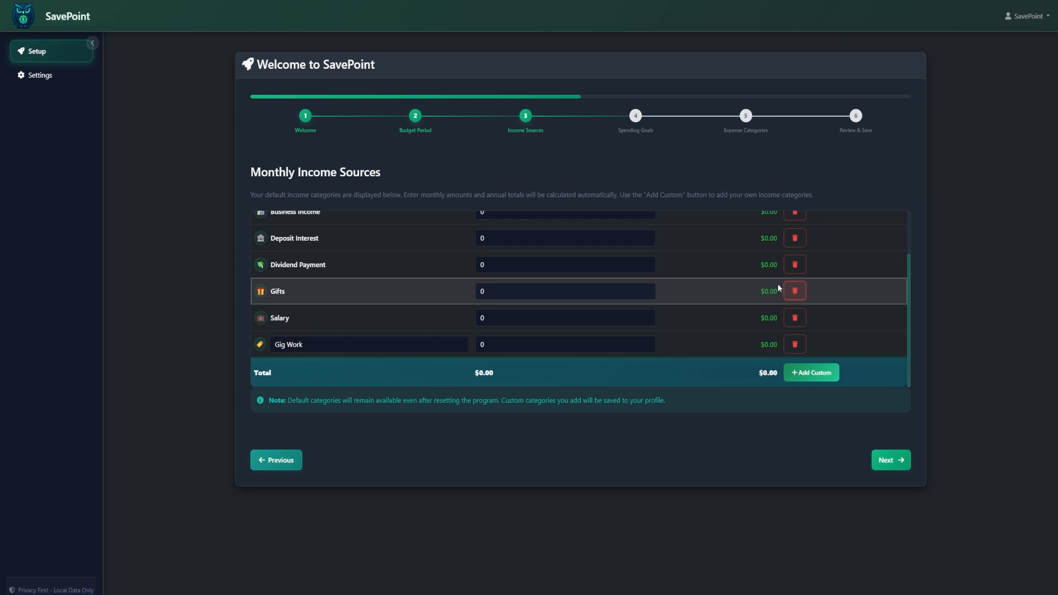
{"action": "scroll", "coordinate": [685, 284], "scroll_direction": "up", "scroll_amount": 3}
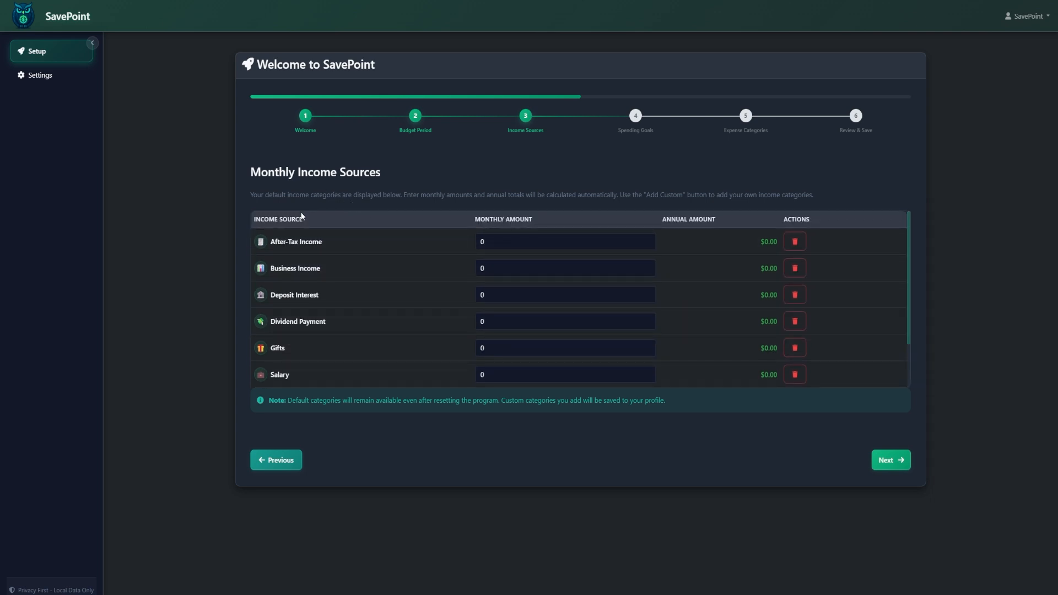
{"action": "left_click_drag", "start_coordinate": [316, 213], "coordinate": [257, 217]}
{"action": "left_click_drag", "start_coordinate": [468, 221], "coordinate": [484, 217]}
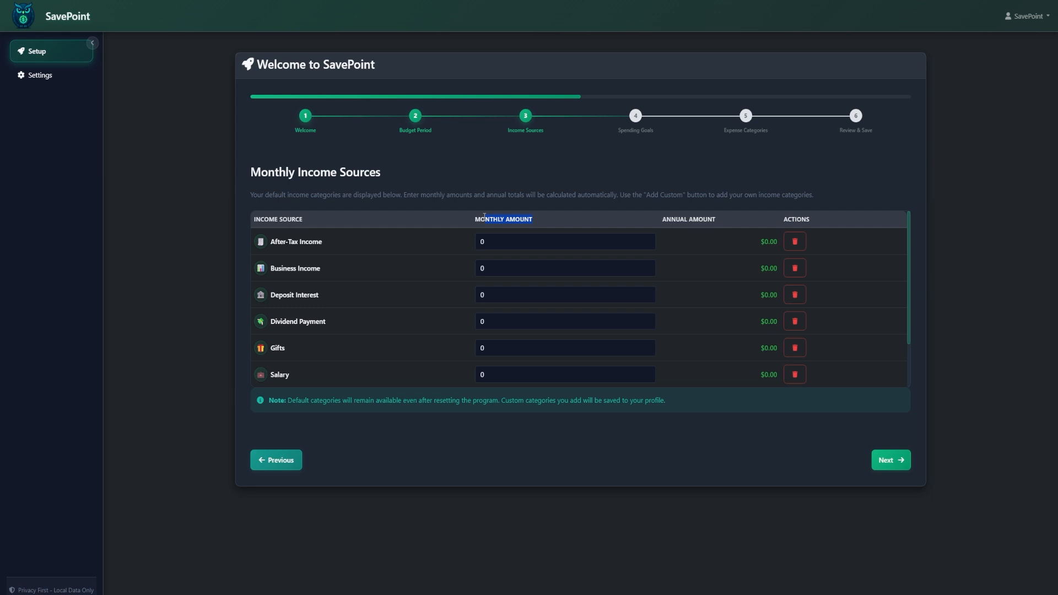
Step: Set the monthly amount for Salary to 2000 and check its calculated annual amount
{"action": "scroll", "coordinate": [467, 262], "scroll_direction": "down", "scroll_amount": 2}
{"action": "left_click", "coordinate": [524, 318]}
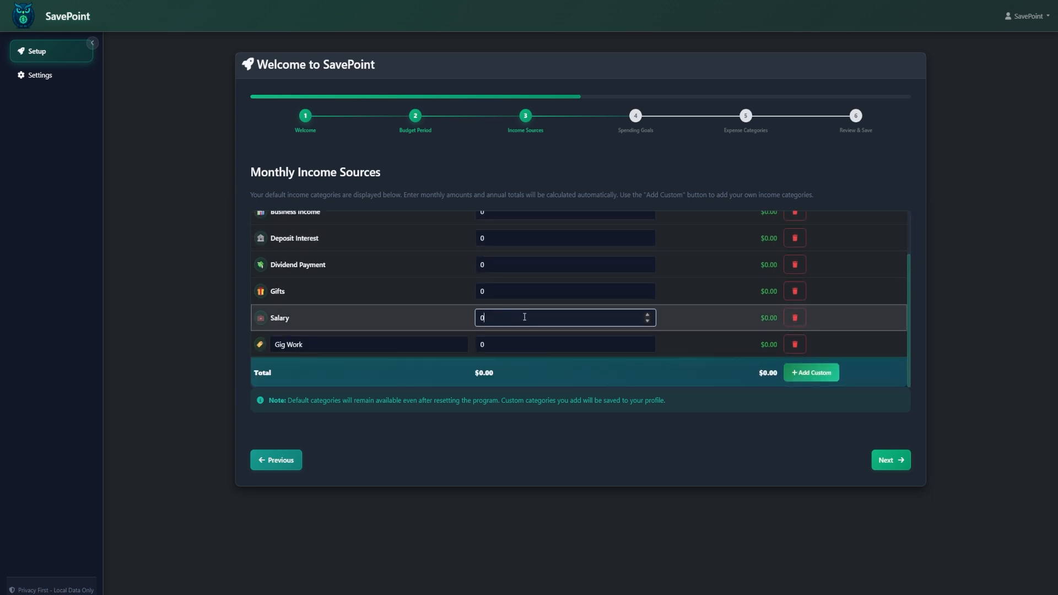
{"action": "double_click", "coordinate": [524, 317]}
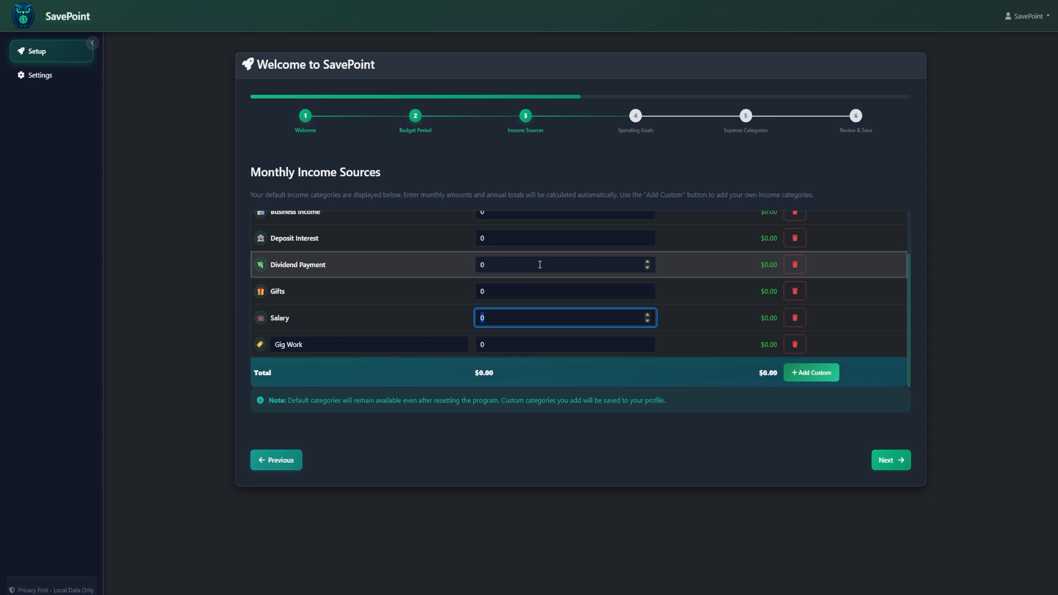
{"action": "type", "text": "2000"}
{"action": "left_click", "coordinate": [655, 324]}
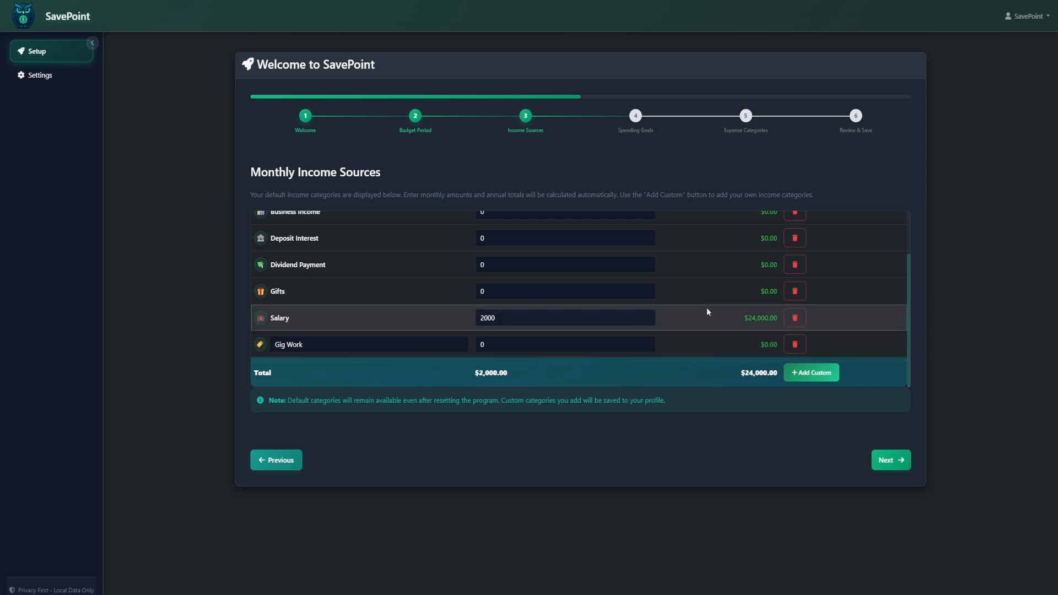
{"action": "scroll", "coordinate": [759, 292], "scroll_direction": "up", "scroll_amount": 2}
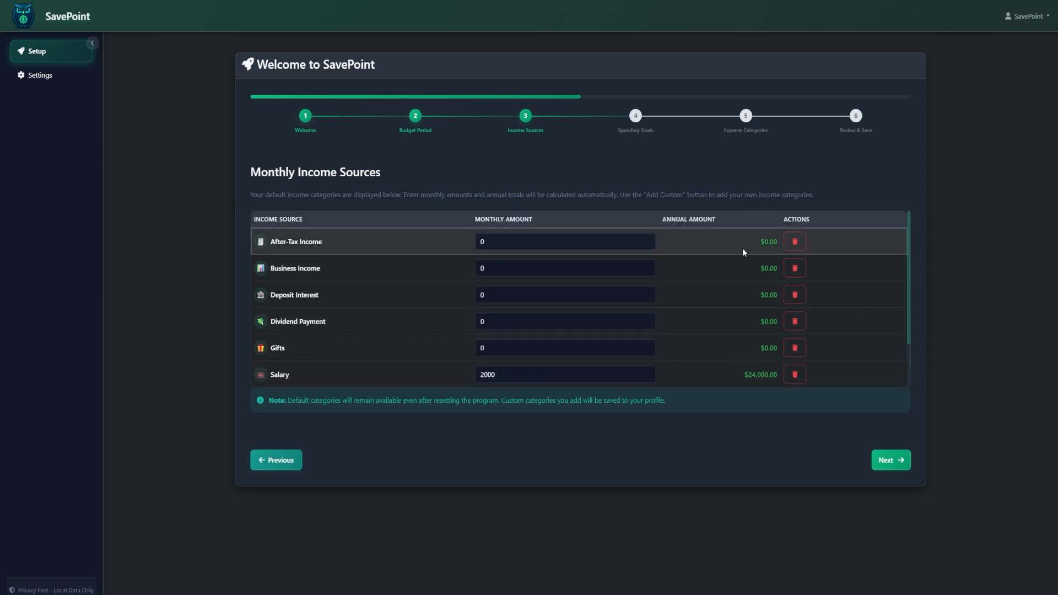
{"action": "scroll", "coordinate": [741, 251], "scroll_direction": "down", "scroll_amount": 2}
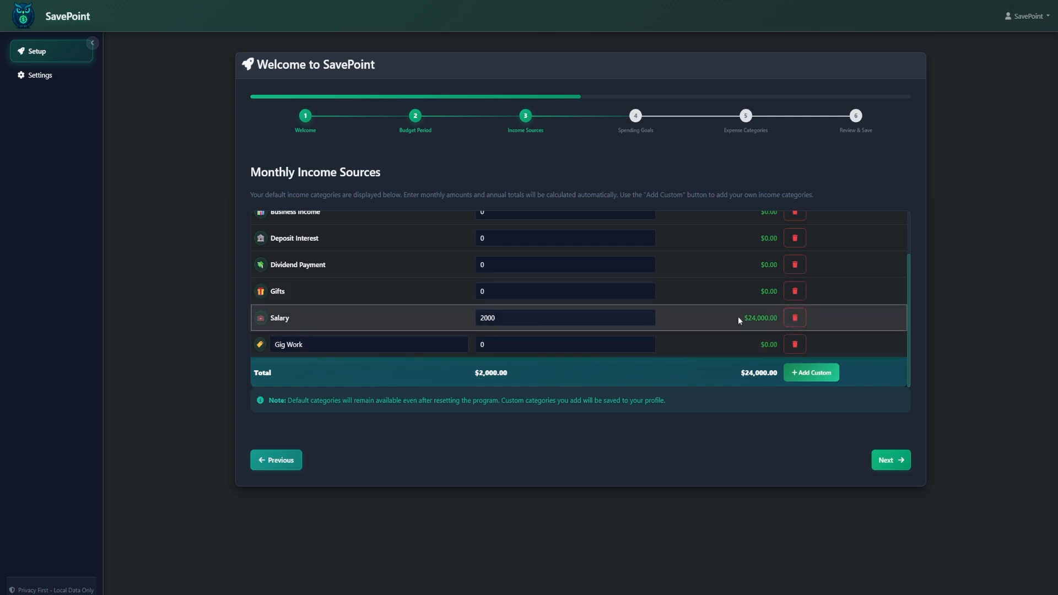
{"action": "left_click_drag", "start_coordinate": [738, 316], "coordinate": [776, 313]}
Step: Set the monthly amounts for Deposit Interest to 300 and Gig Work to 100
{"action": "scroll", "coordinate": [707, 328], "scroll_direction": "up", "scroll_amount": 1}
{"action": "left_click", "coordinate": [504, 288]}
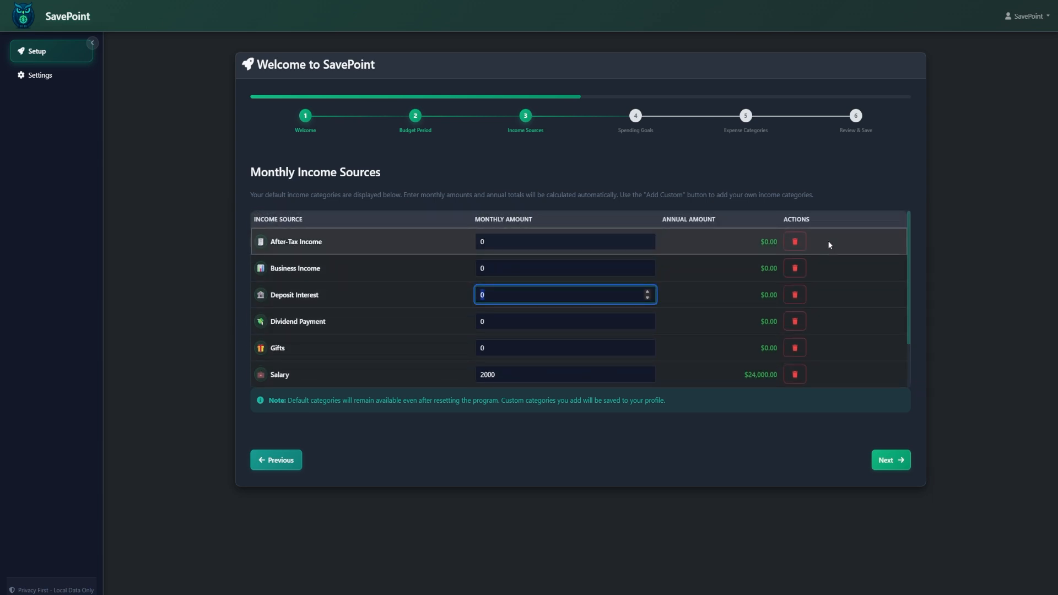
{"action": "type", "text": "300"}
{"action": "scroll", "coordinate": [509, 246], "scroll_direction": "down", "scroll_amount": 1}
{"action": "left_click", "coordinate": [512, 344]}
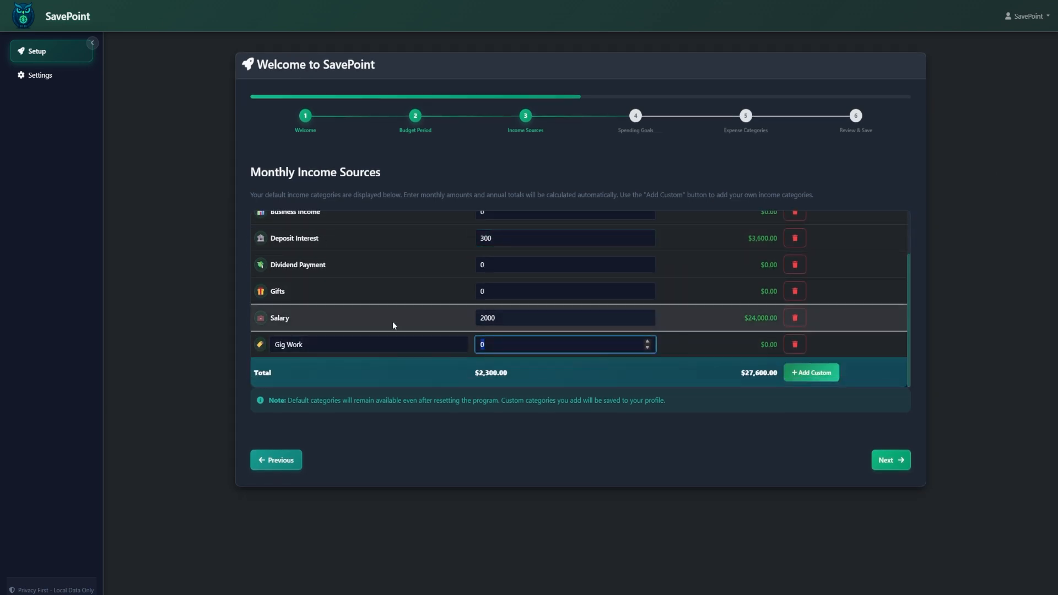
{"action": "type", "text": "100"}
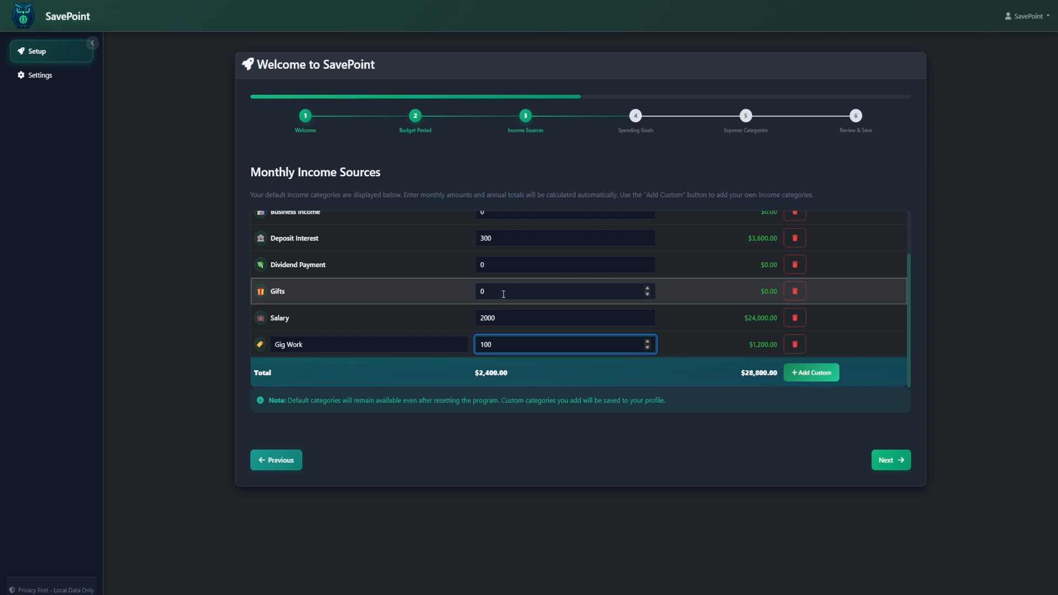
{"action": "left_click", "coordinate": [700, 327]}
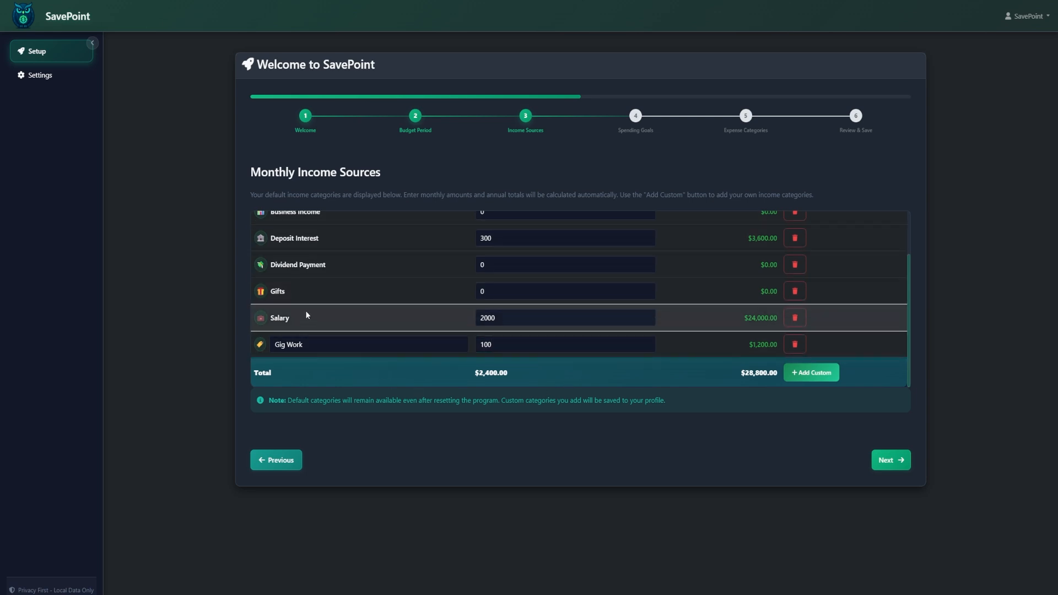
{"action": "scroll", "coordinate": [259, 302], "scroll_direction": "up", "scroll_amount": 2}
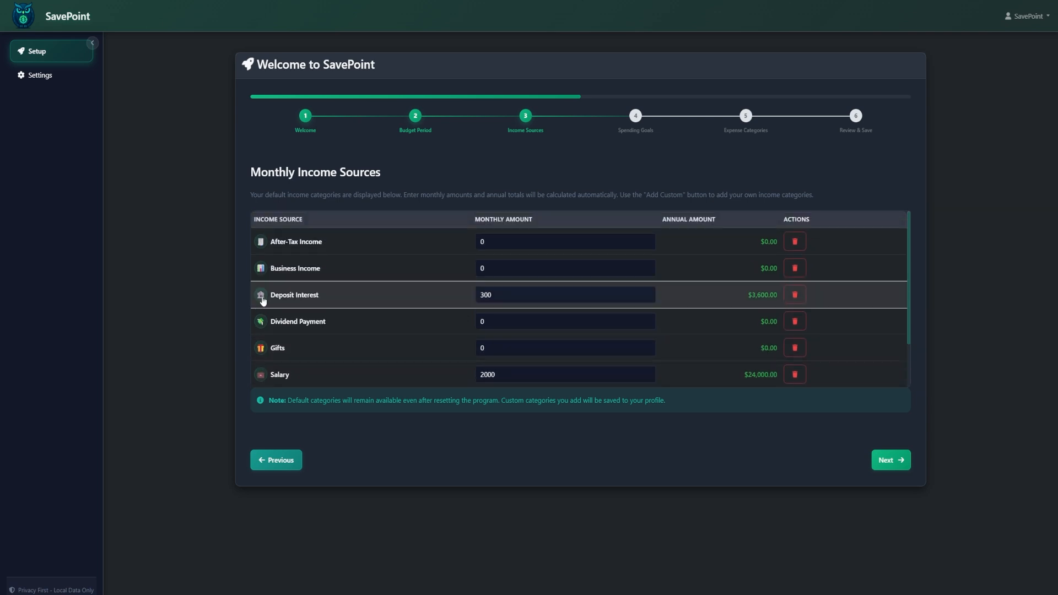
{"action": "scroll", "coordinate": [265, 249], "scroll_direction": "down", "scroll_amount": 2}
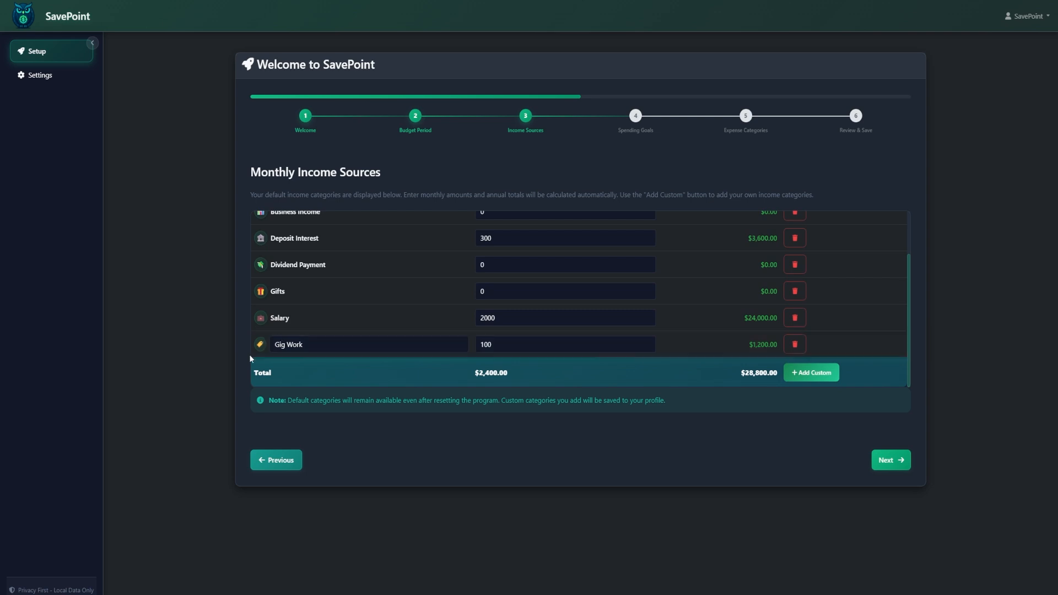
{"action": "scroll", "coordinate": [291, 303], "scroll_direction": "up", "scroll_amount": 2}
{"action": "scroll", "coordinate": [290, 331], "scroll_direction": "down", "scroll_amount": 2}
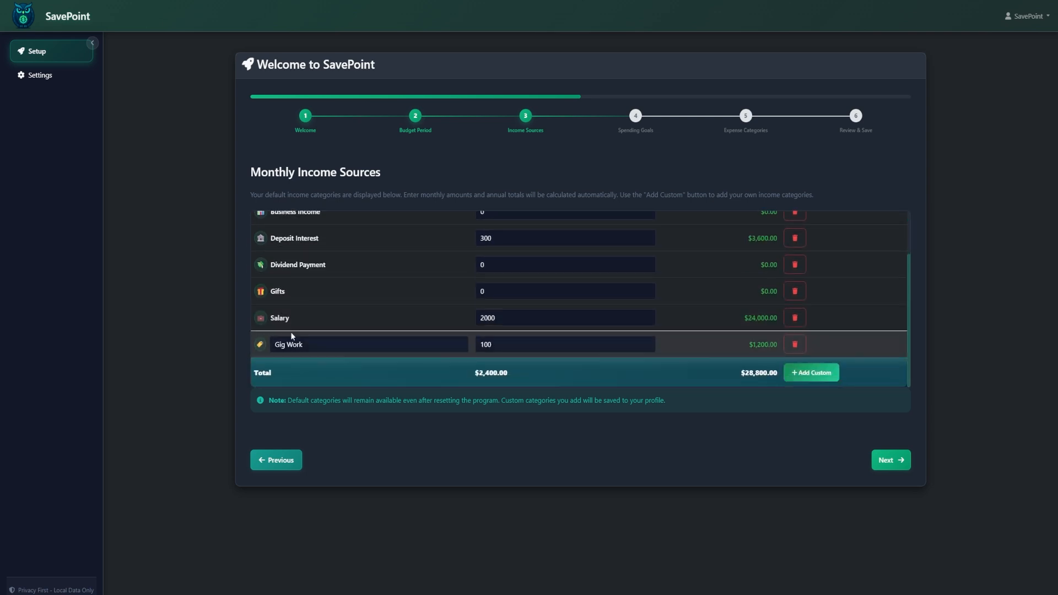
Step: Search the emoji picker for "car" and use the red car emoji as the icon for the Gig Work income category
{"action": "left_click", "coordinate": [261, 345]}
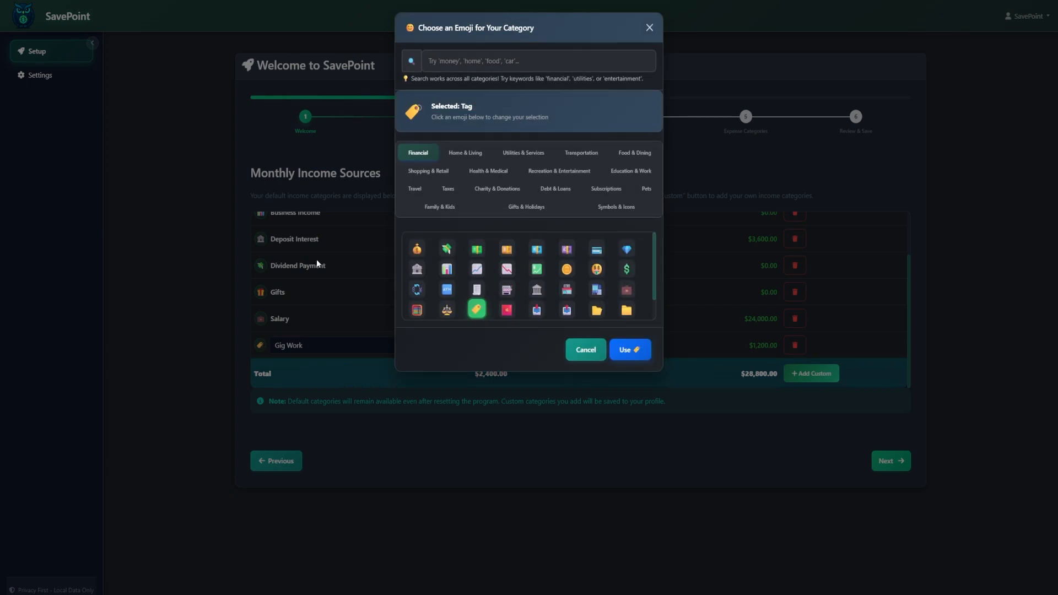
{"action": "scroll", "coordinate": [595, 269], "scroll_direction": "down", "scroll_amount": 1}
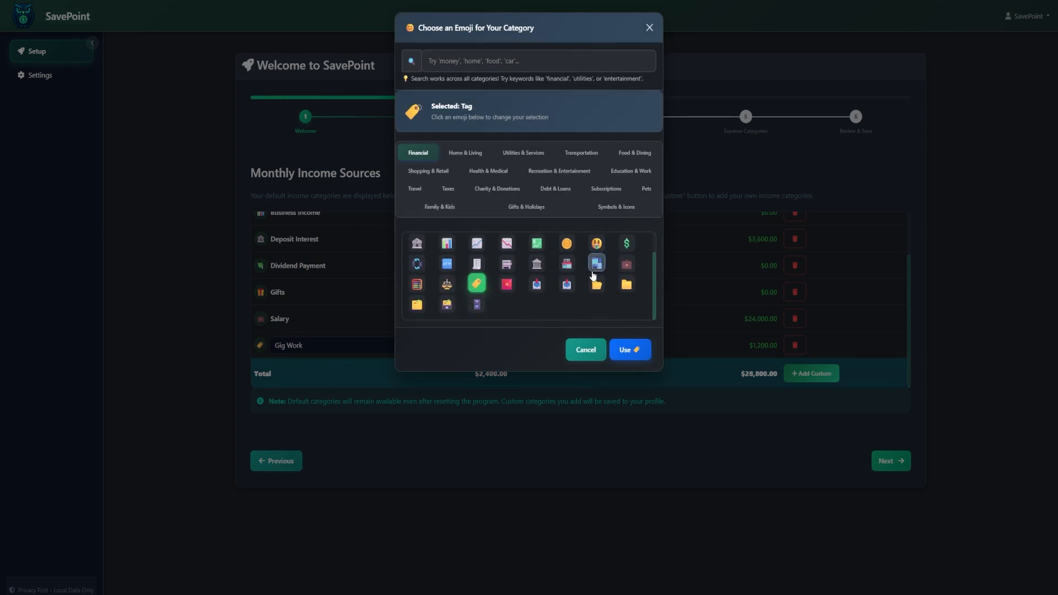
{"action": "left_click", "coordinate": [510, 62]}
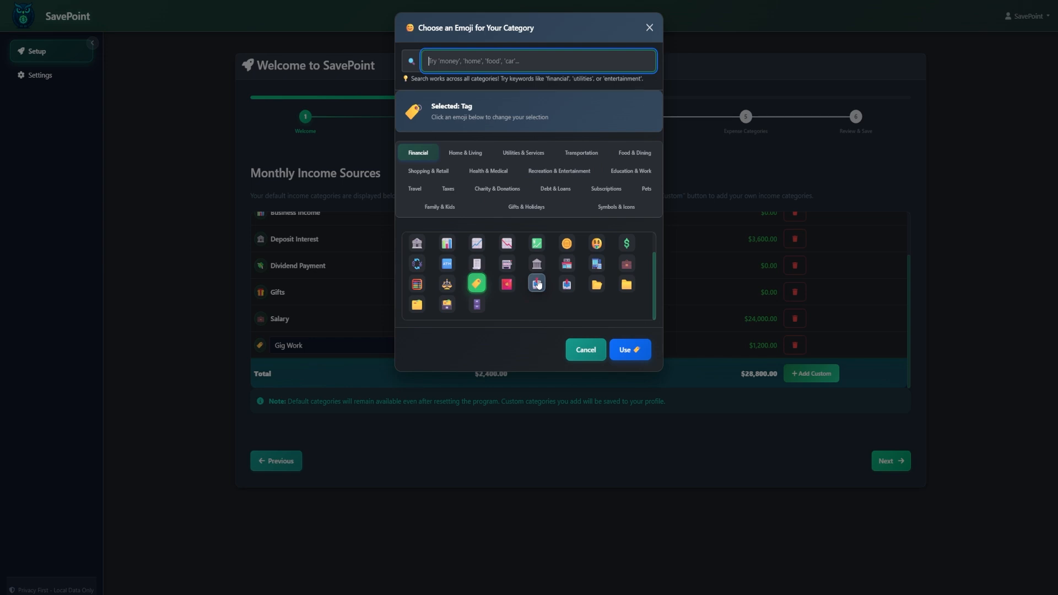
{"action": "type", "text": "car"}
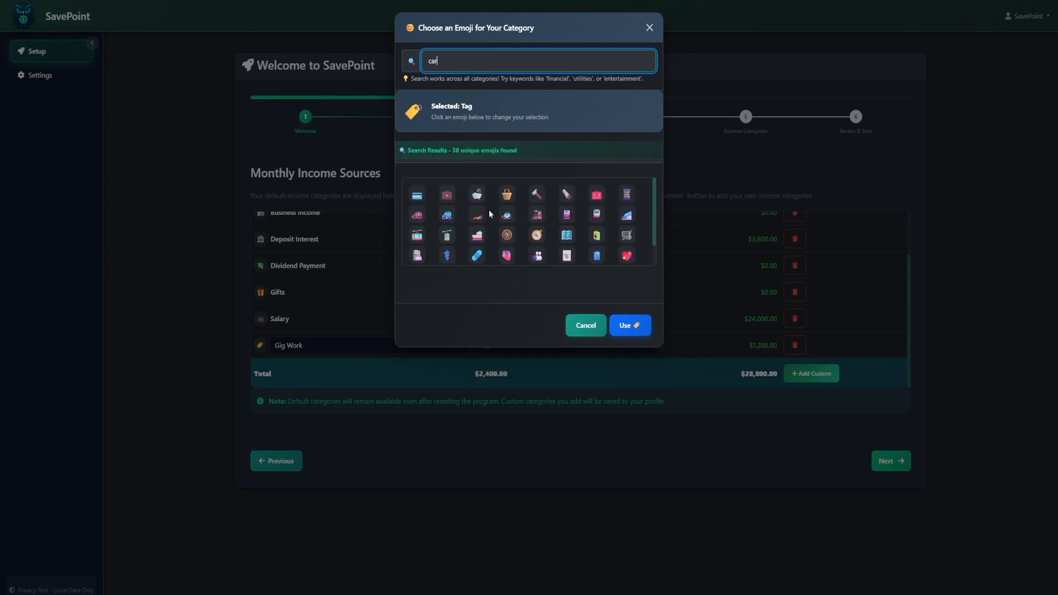
{"action": "left_click", "coordinate": [417, 214]}
{"action": "left_click", "coordinate": [621, 325]}
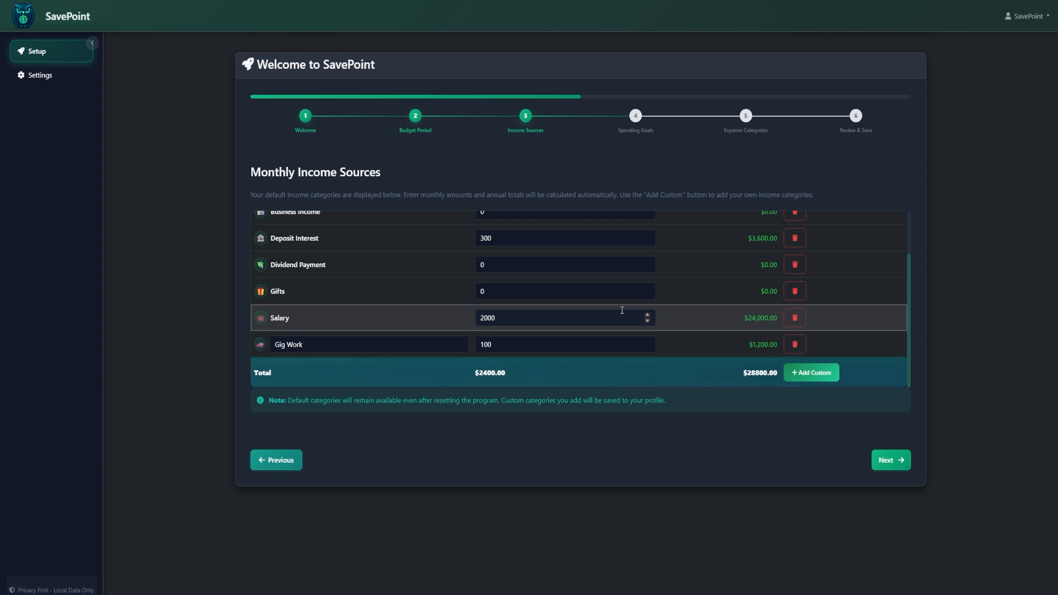
Step: Review the monthly income sources, then accept the 50/30/20 spending goals and continue to the expense categories
{"action": "scroll", "coordinate": [657, 334], "scroll_direction": "up", "scroll_amount": 2}
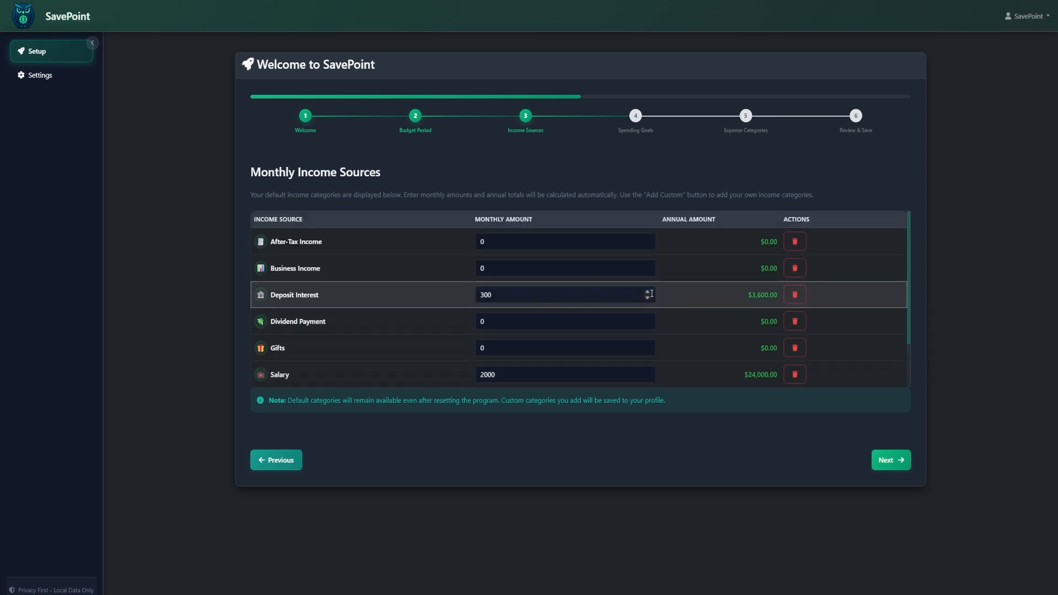
{"action": "scroll", "coordinate": [575, 241], "scroll_direction": "down", "scroll_amount": 2}
{"action": "scroll", "coordinate": [700, 286], "scroll_direction": "up", "scroll_amount": 2}
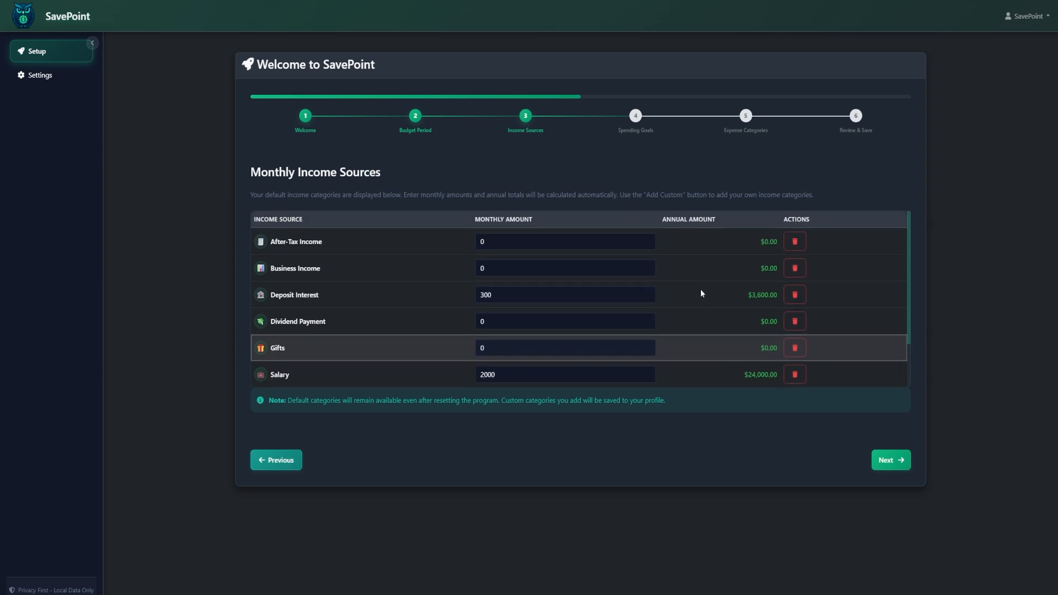
{"action": "scroll", "coordinate": [699, 288], "scroll_direction": "down", "scroll_amount": 2}
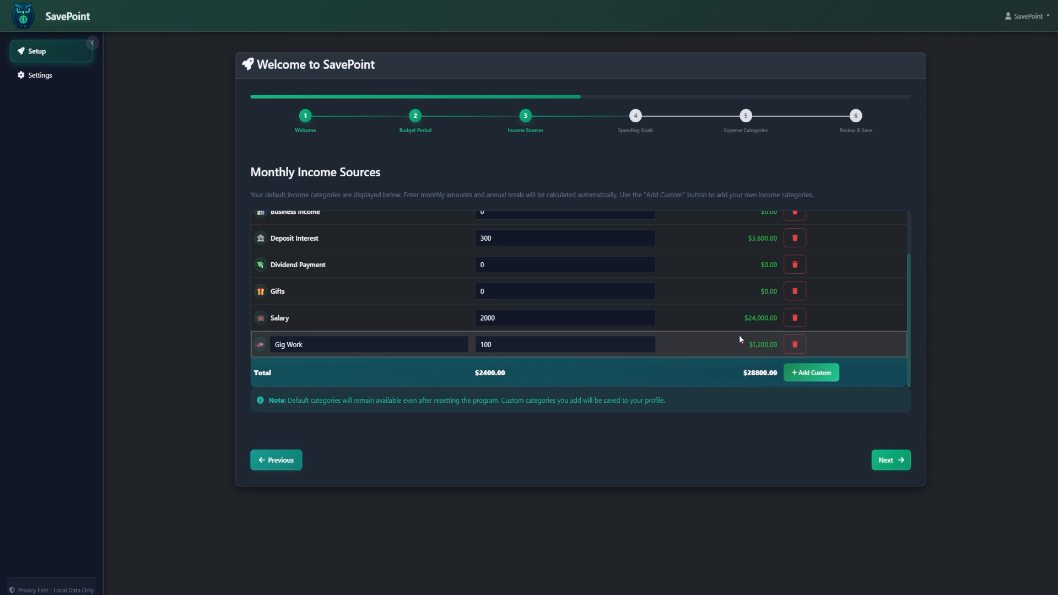
{"action": "scroll", "coordinate": [737, 337], "scroll_direction": "up", "scroll_amount": 2}
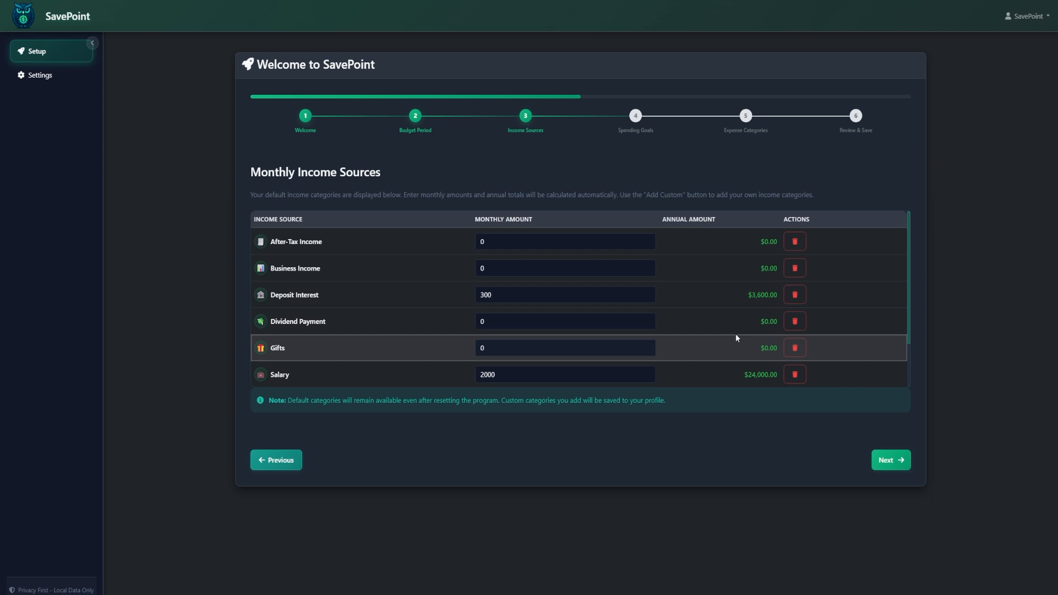
{"action": "scroll", "coordinate": [814, 296], "scroll_direction": "down", "scroll_amount": 1}
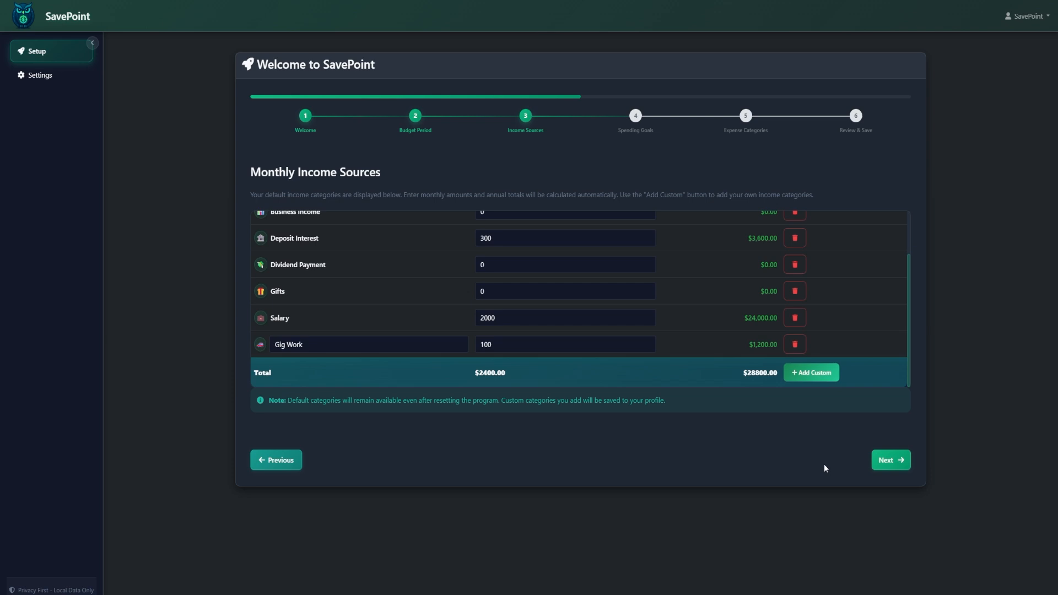
{"action": "left_click", "coordinate": [890, 460]}
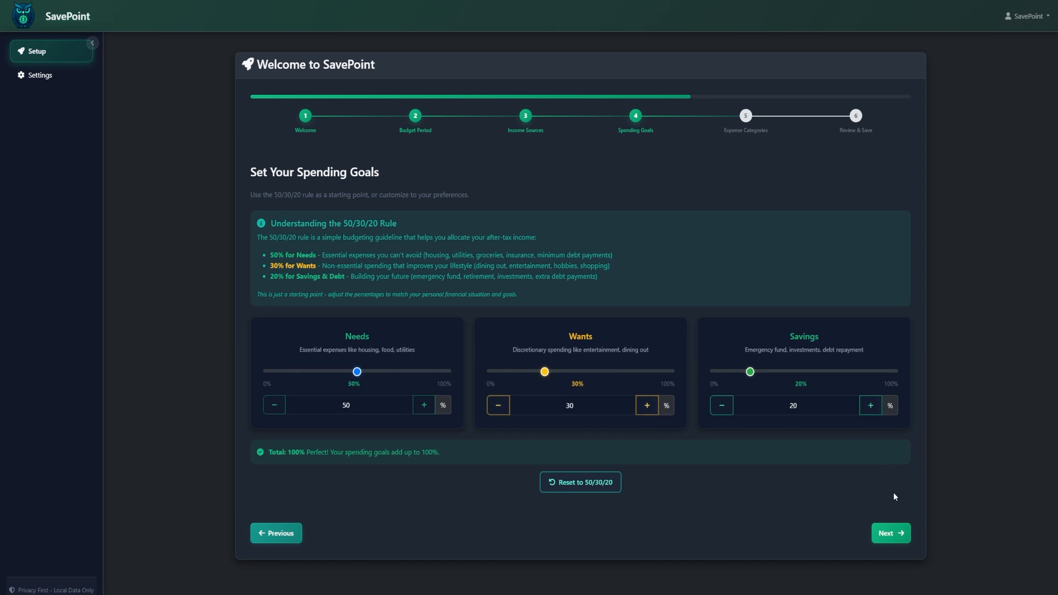
{"action": "left_click", "coordinate": [890, 532]}
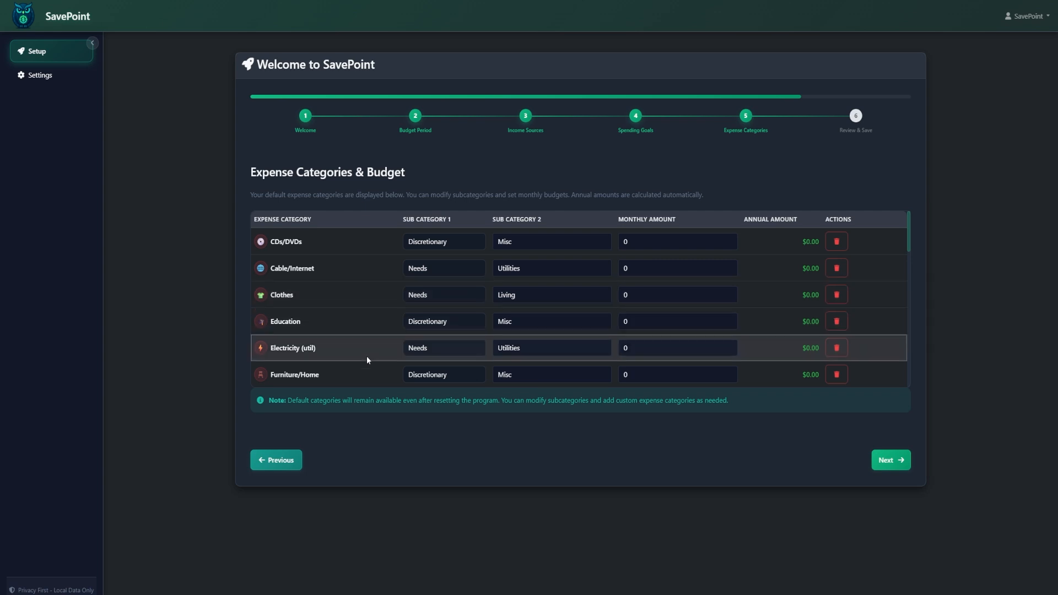
Step: Look through the default expense categories, set the monthly amount for Cable/Internet to 50 and check its annual amount
{"action": "scroll", "coordinate": [373, 347], "scroll_direction": "down", "scroll_amount": 10}
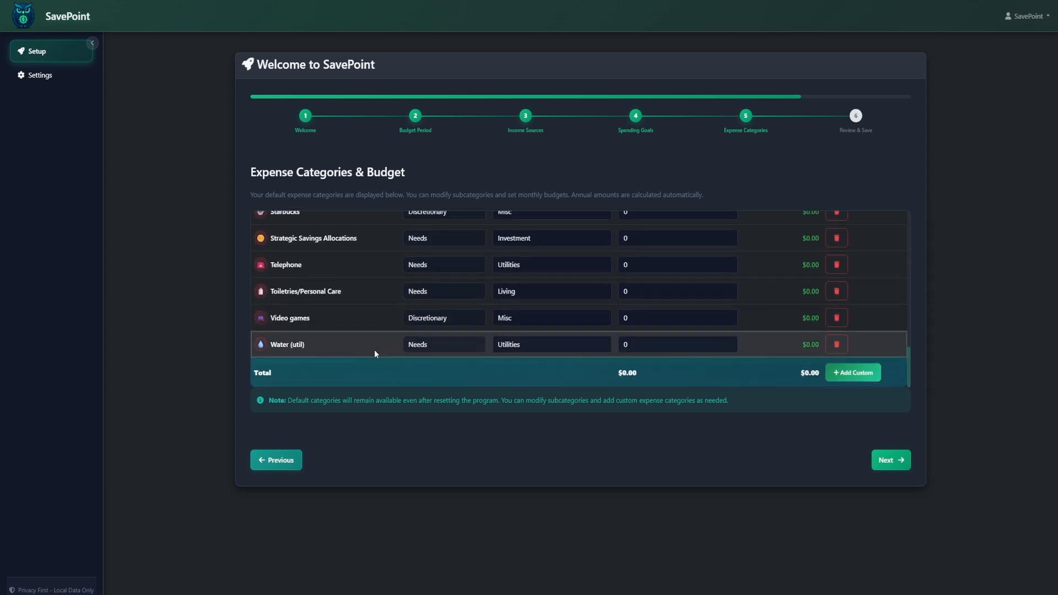
{"action": "scroll", "coordinate": [375, 353], "scroll_direction": "up", "scroll_amount": 10}
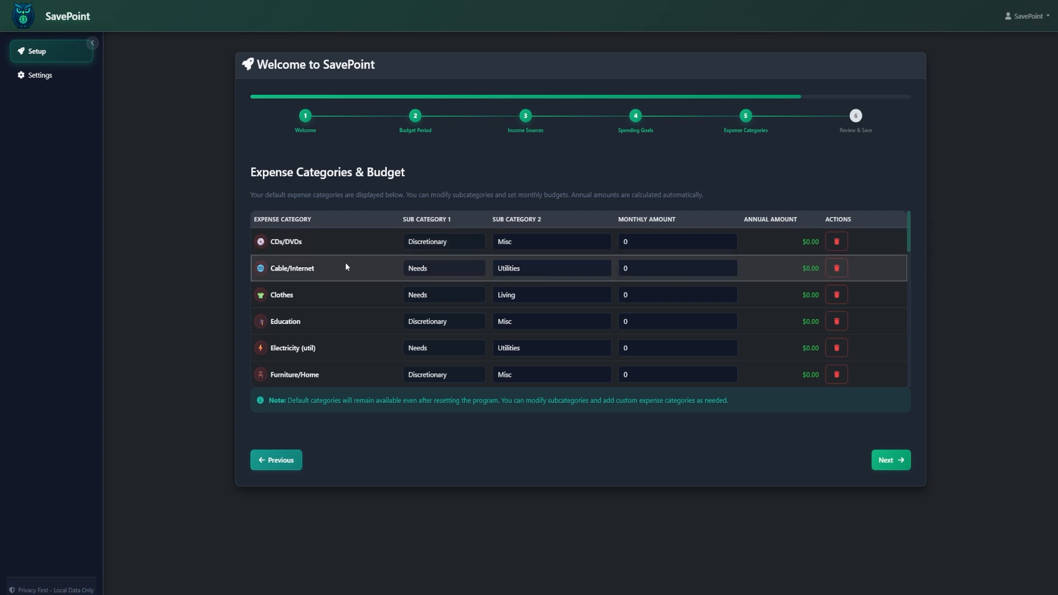
{"action": "scroll", "coordinate": [346, 267], "scroll_direction": "down", "scroll_amount": 7}
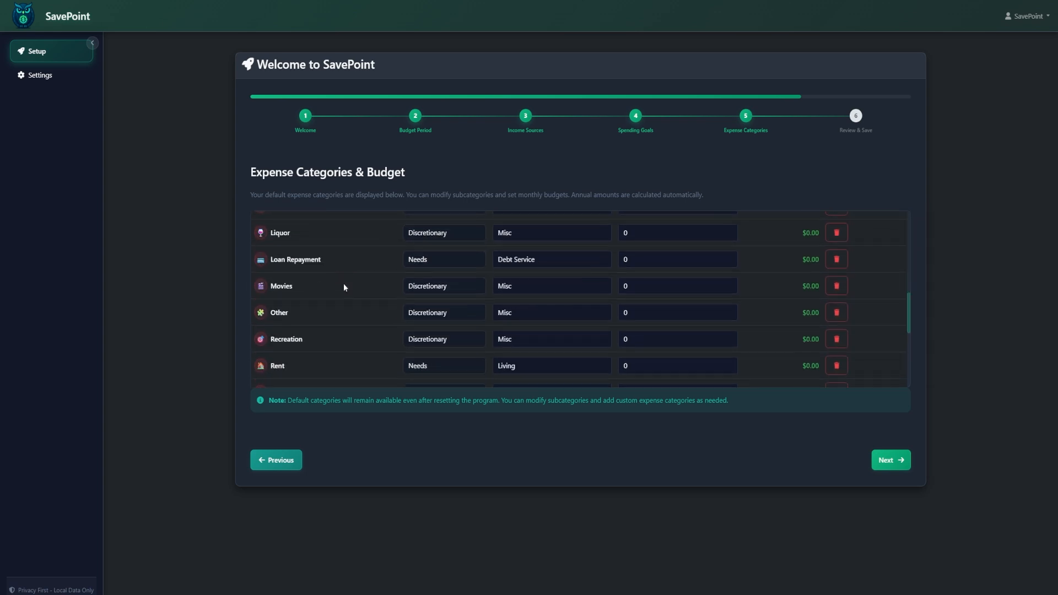
{"action": "scroll", "coordinate": [379, 284], "scroll_direction": "down", "scroll_amount": 3}
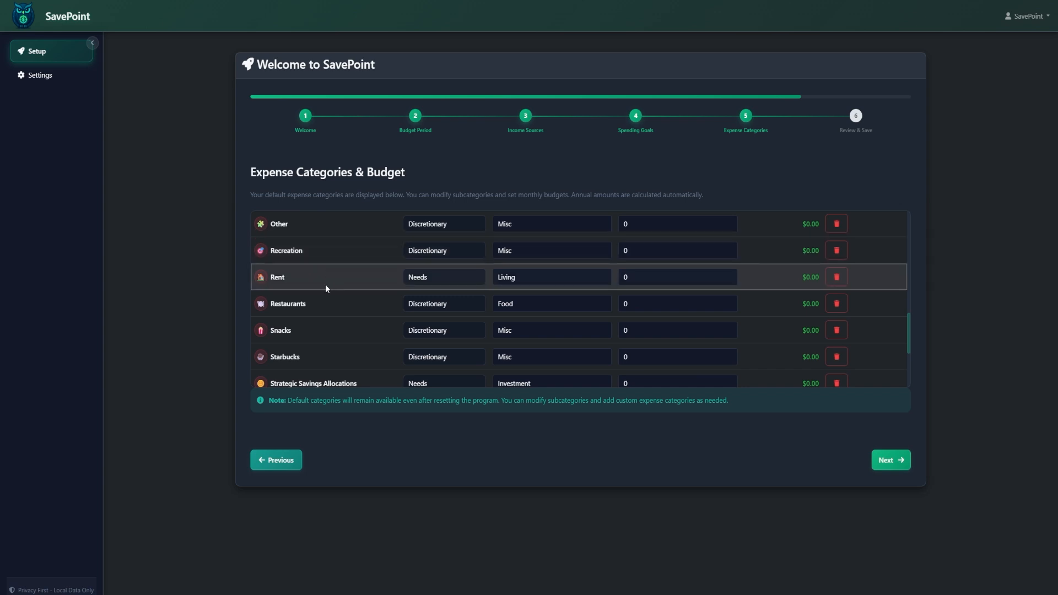
{"action": "scroll", "coordinate": [326, 285], "scroll_direction": "up", "scroll_amount": 10}
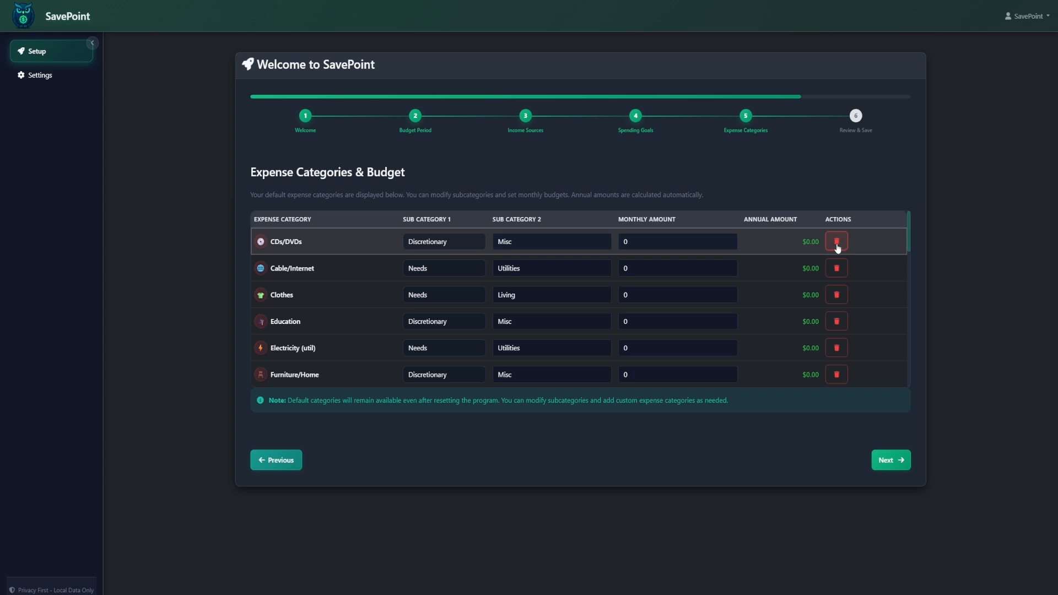
{"action": "left_click", "coordinate": [693, 241]}
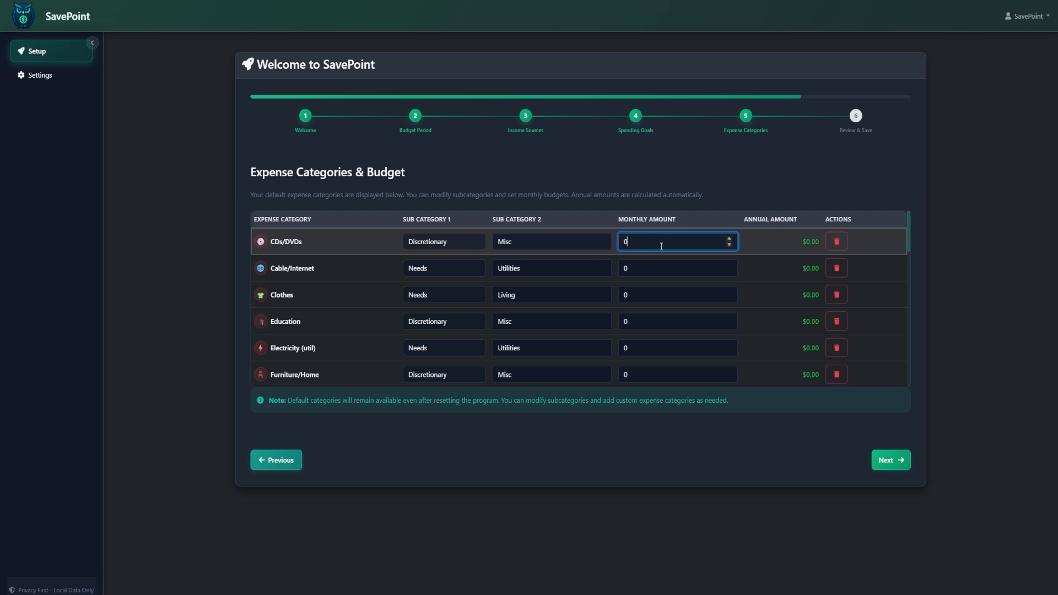
{"action": "left_click", "coordinate": [663, 267]}
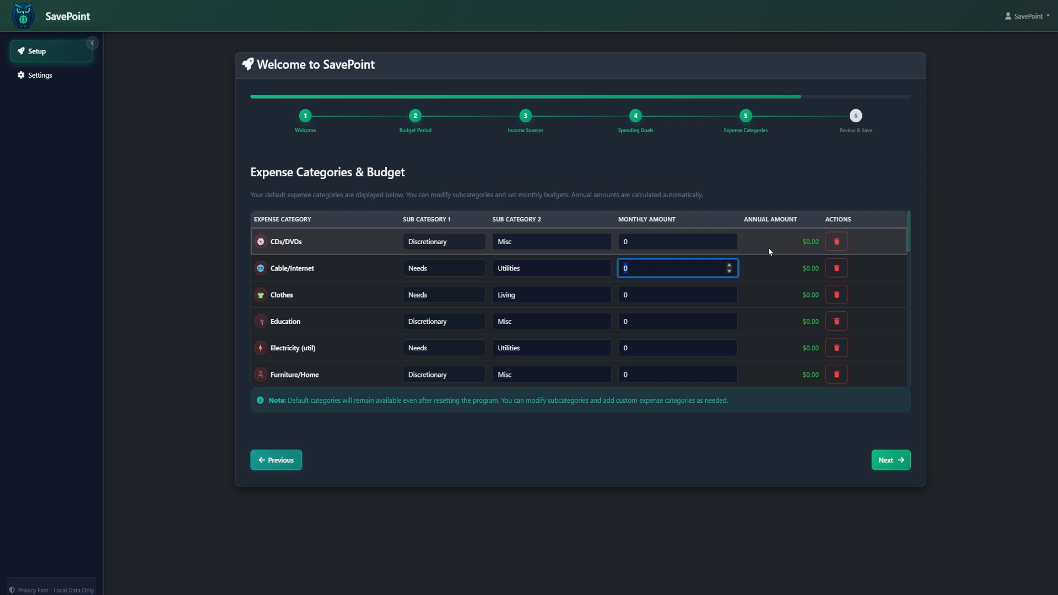
{"action": "type", "text": "50"}
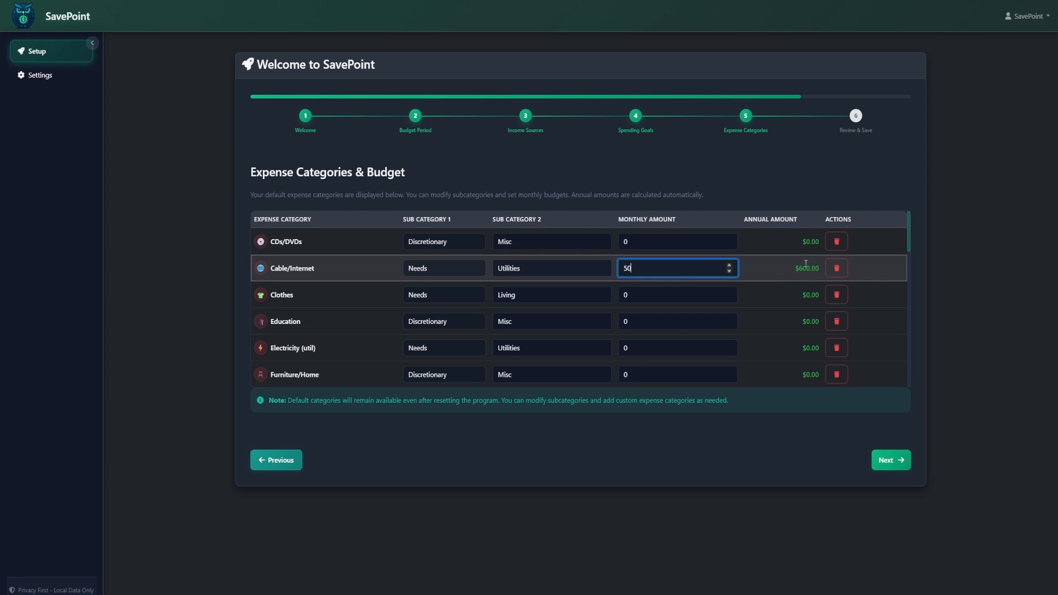
{"action": "left_click_drag", "start_coordinate": [799, 269], "coordinate": [818, 267]}
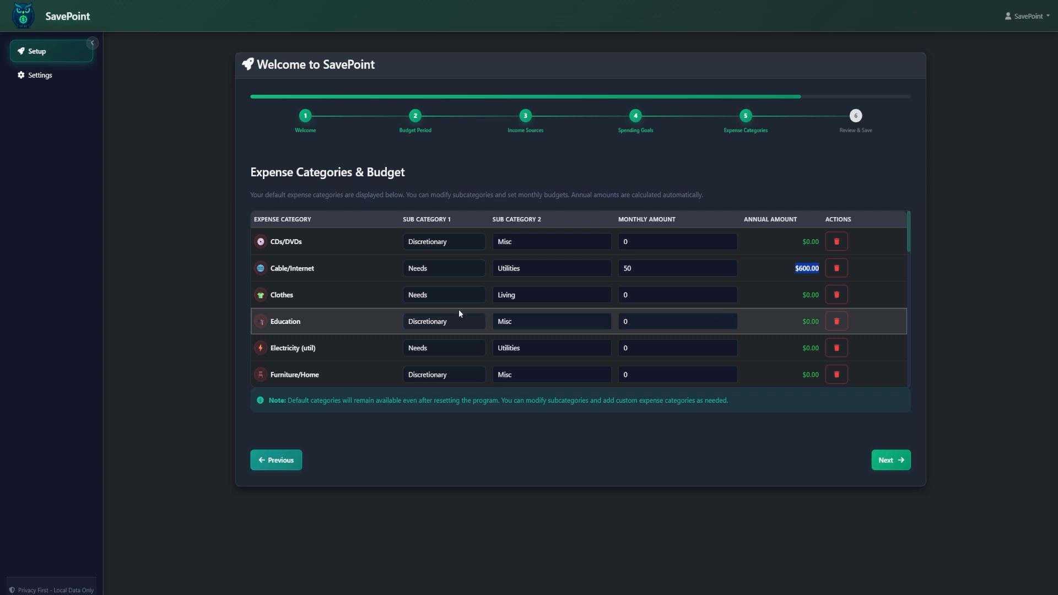
Step: Add a custom expense category named Pet Expenses with Needs as its first subcategory, keeping Misc as the second
{"action": "scroll", "coordinate": [442, 298], "scroll_direction": "down", "scroll_amount": 12}
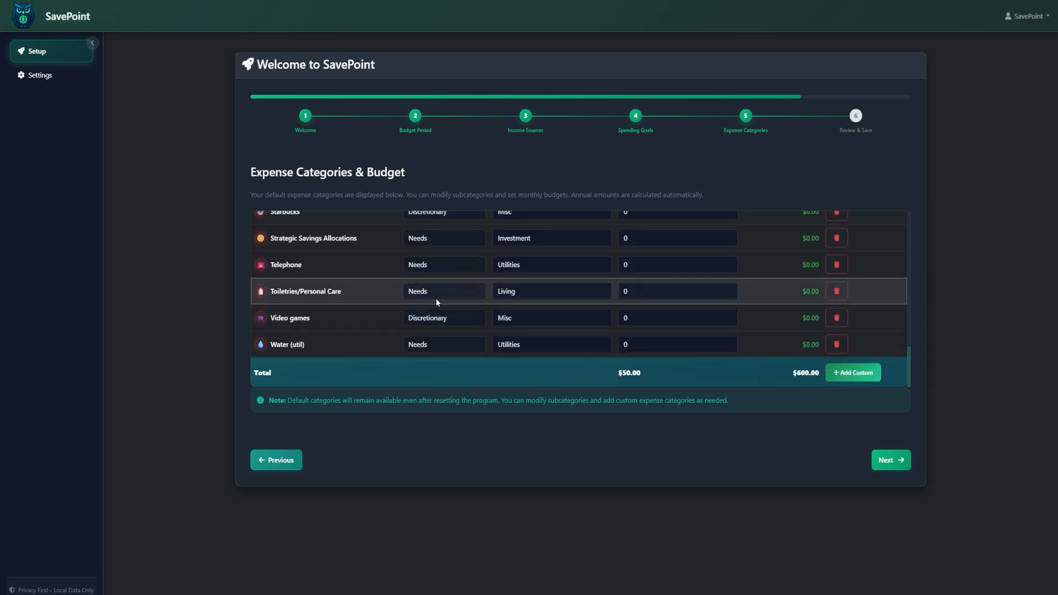
{"action": "left_click", "coordinate": [860, 376]}
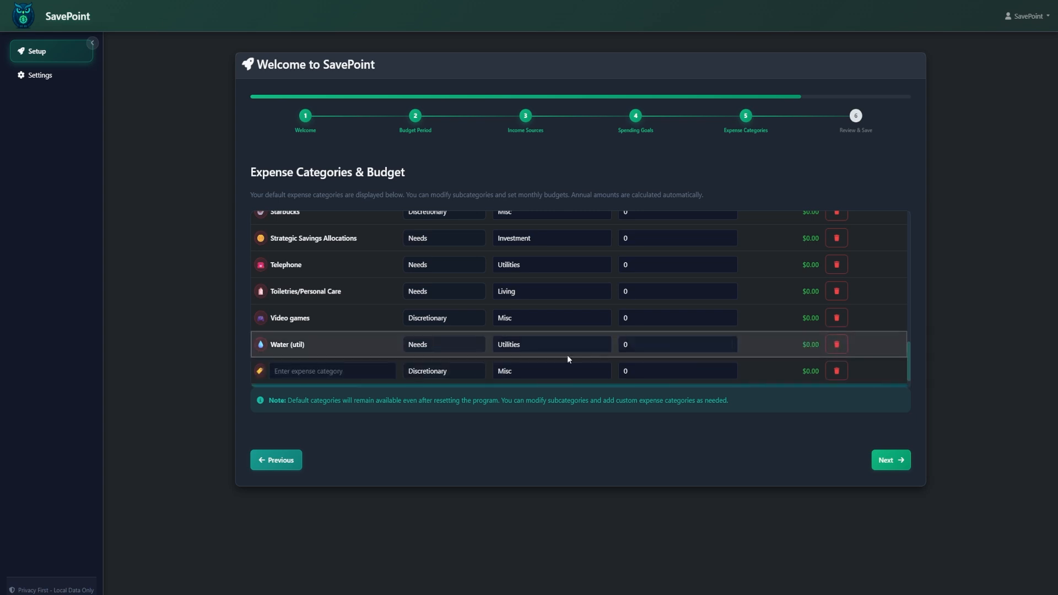
{"action": "left_click", "coordinate": [338, 368]}
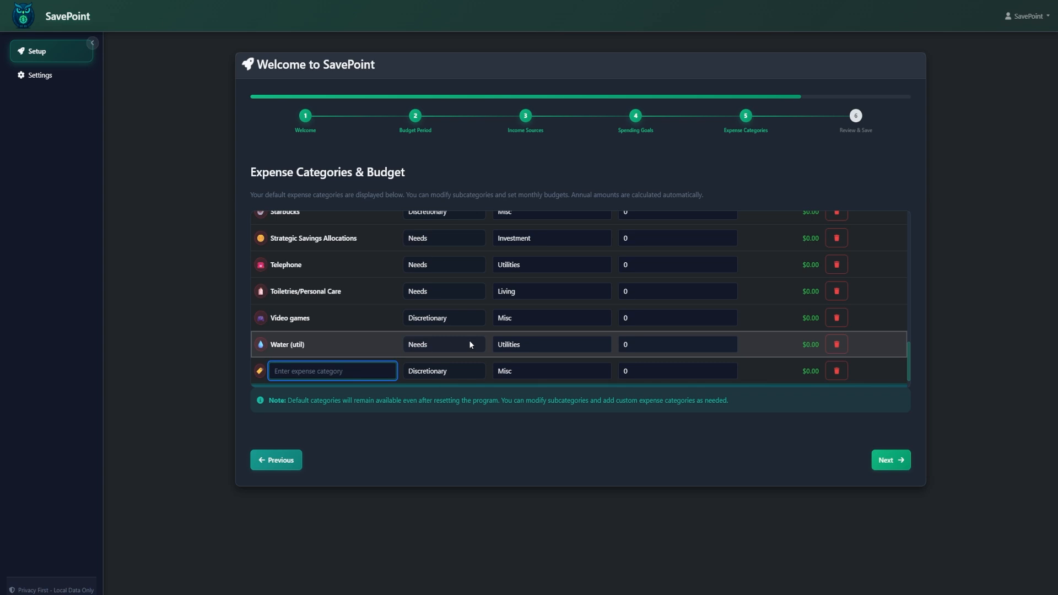
{"action": "type", "text": "Pet Expenses"}
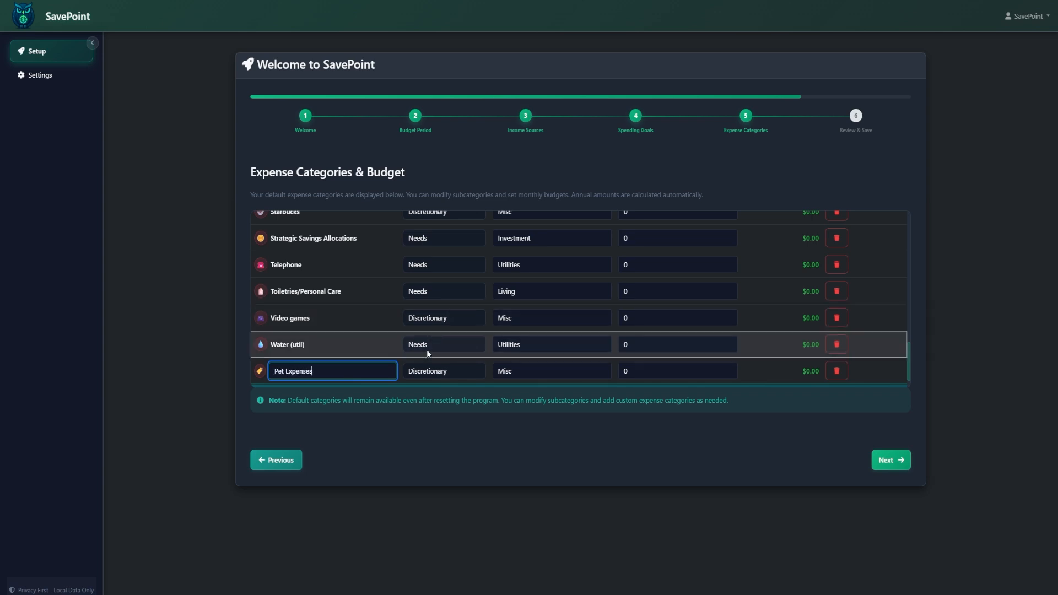
{"action": "left_click", "coordinate": [435, 372]}
{"action": "left_click", "coordinate": [430, 400]}
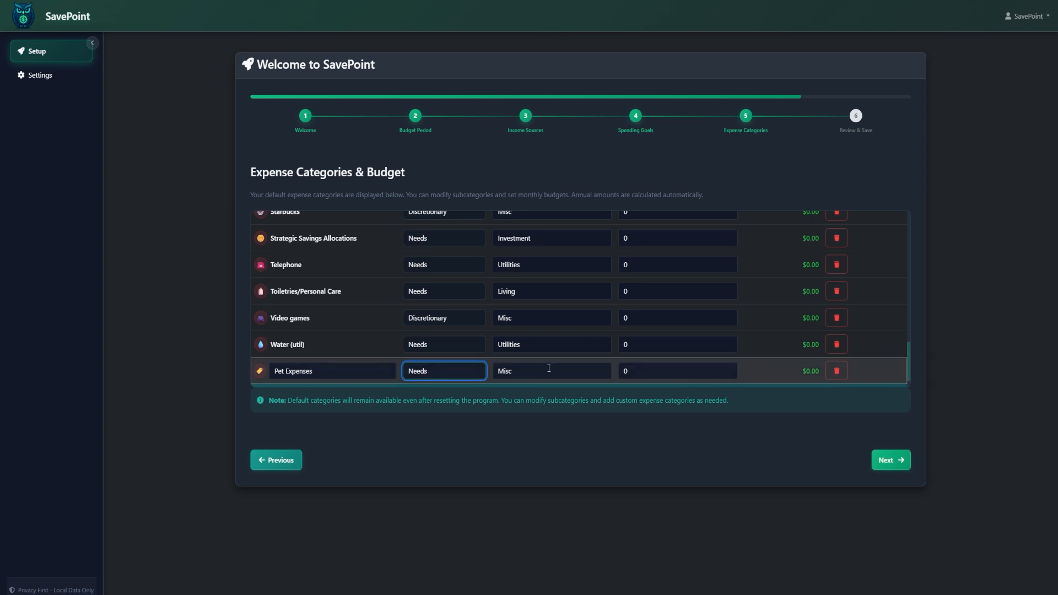
{"action": "key", "text": "Tab"}
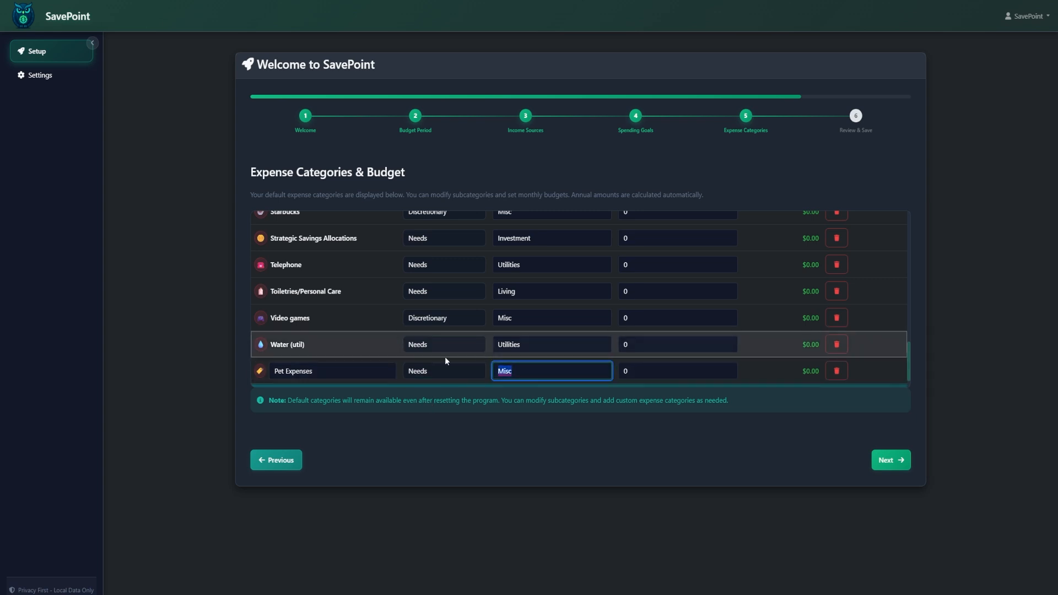
Step: Search the emoji picker for "dog" and use the dog face emoji as the icon for Pet Expenses
{"action": "left_click", "coordinate": [262, 373]}
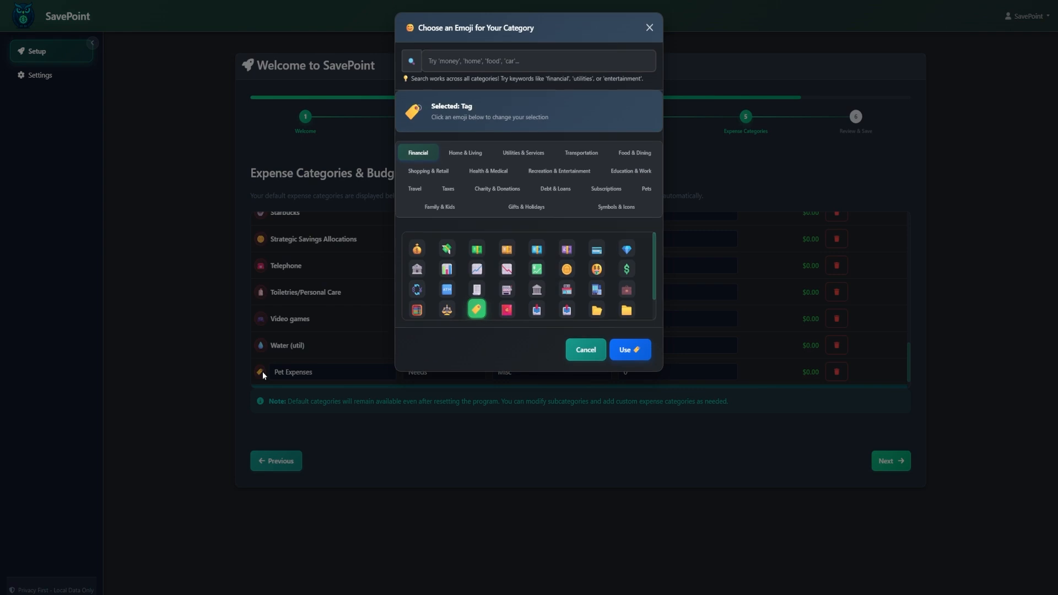
{"action": "left_click", "coordinate": [498, 60]}
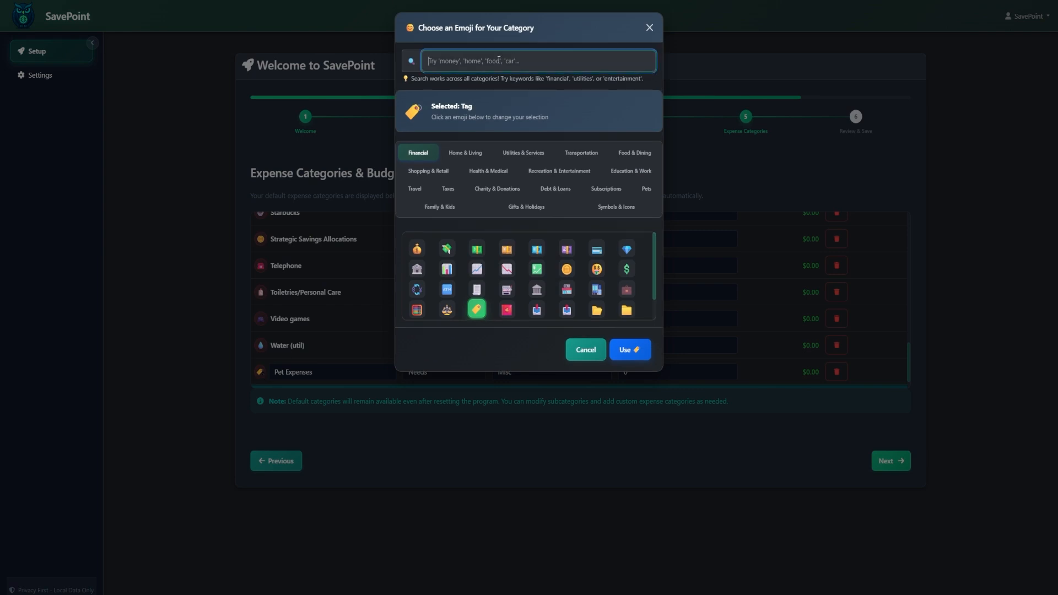
{"action": "type", "text": "dog"}
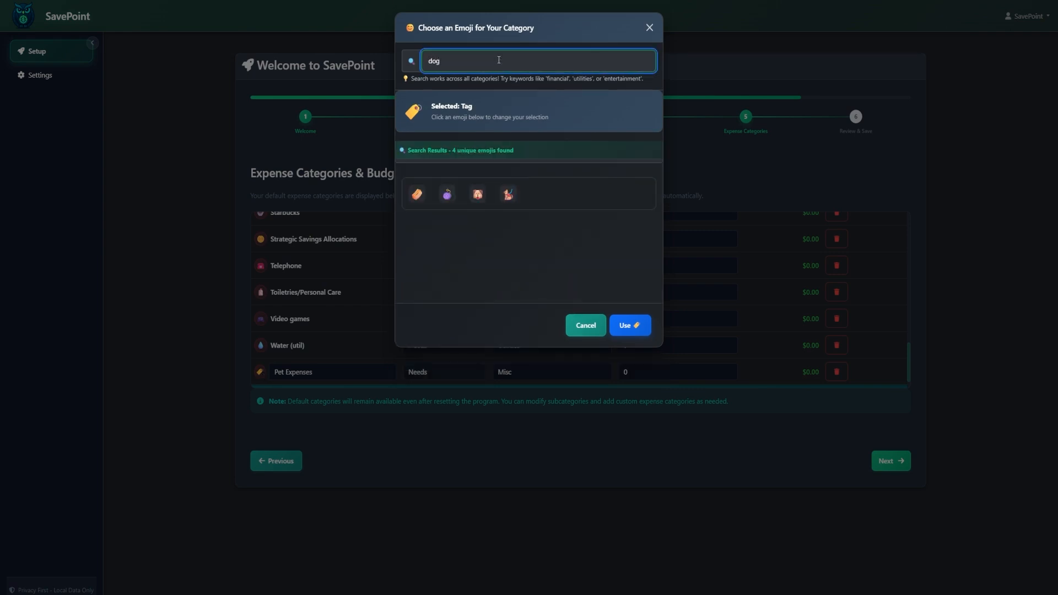
{"action": "left_click", "coordinate": [479, 195]}
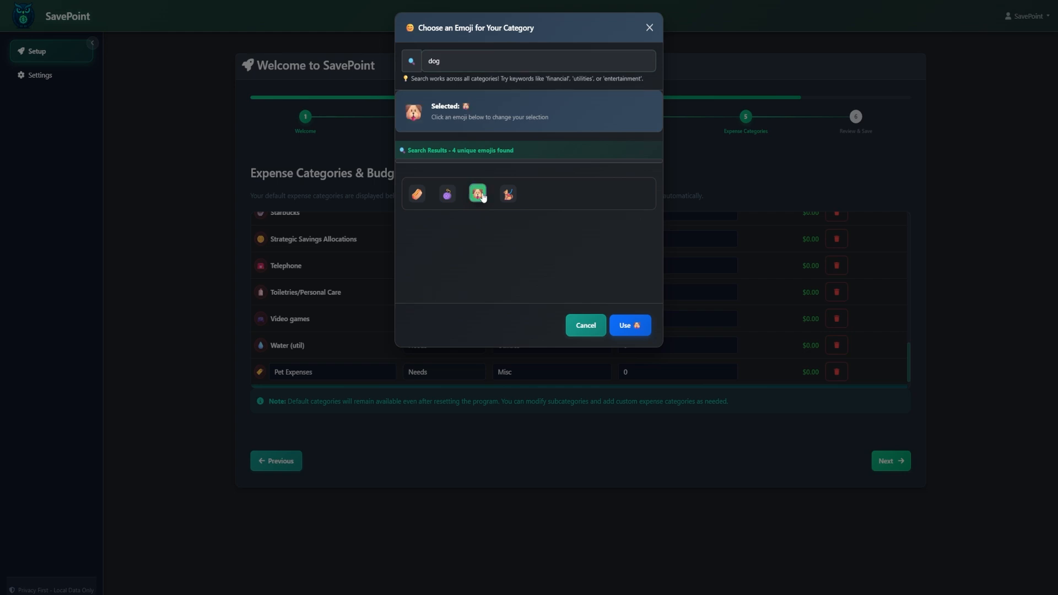
{"action": "left_click", "coordinate": [639, 324]}
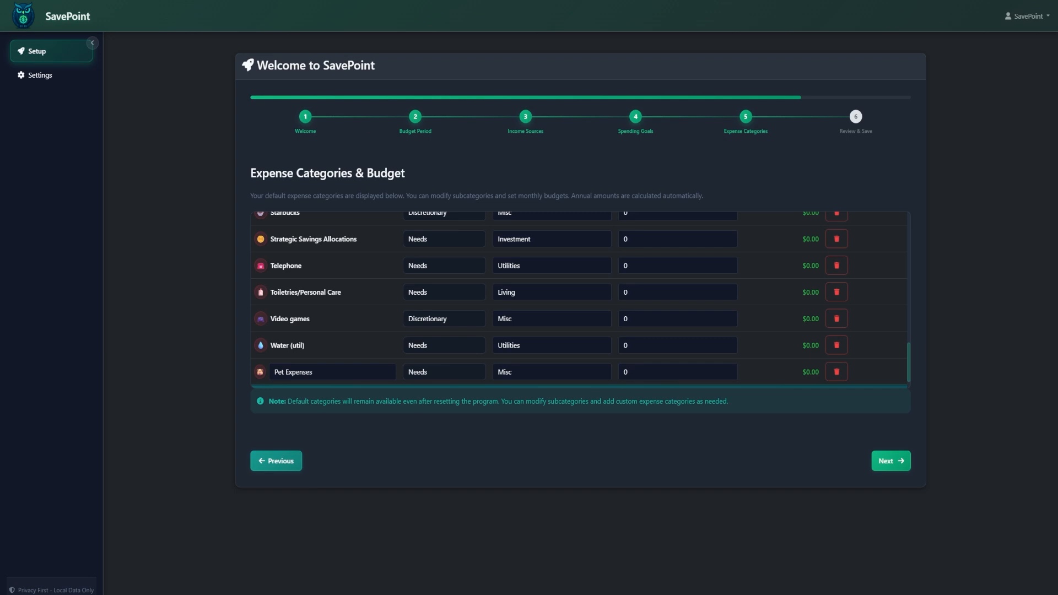
Step: Set the monthly amount for Pet Expenses to 20
{"action": "scroll", "coordinate": [457, 343], "scroll_direction": "down", "scroll_amount": 1}
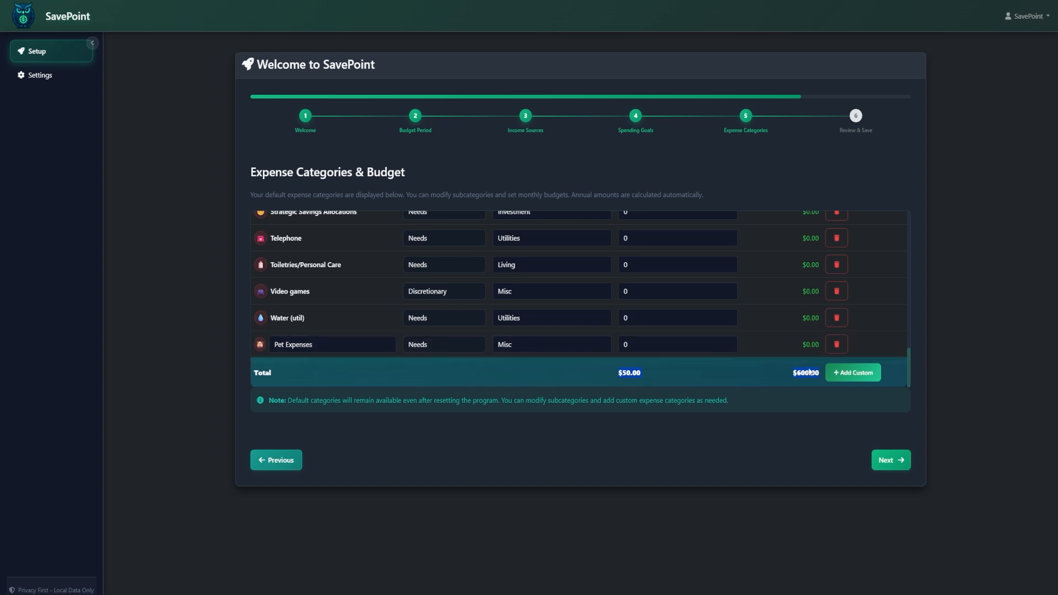
{"action": "left_click", "coordinate": [618, 345]}
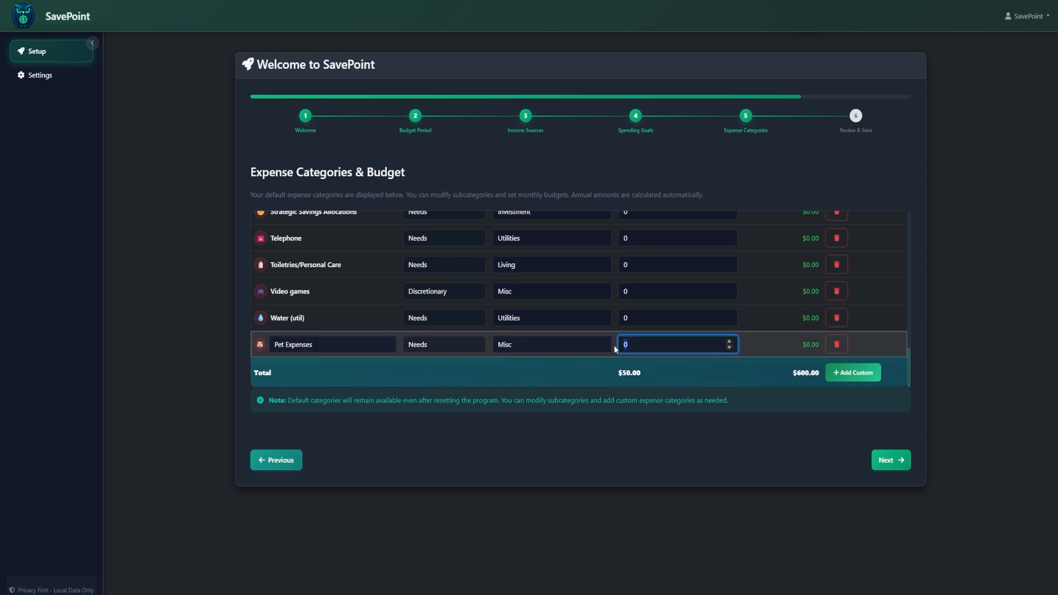
{"action": "type", "text": "20"}
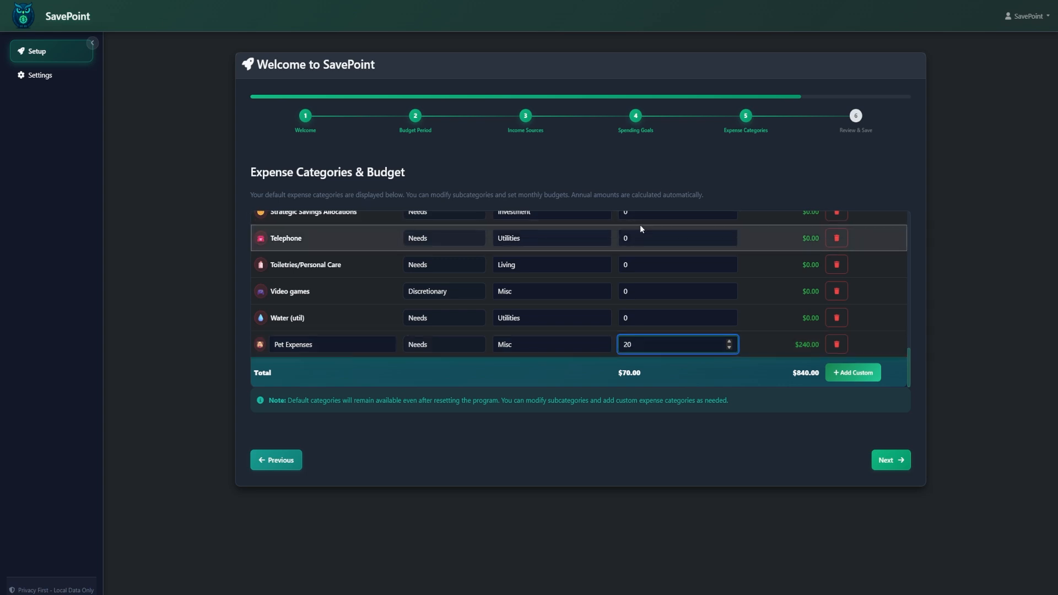
Step: Review the two subcategories assigned to the first default expense categories, including CDs/DVDs, Clothes and Cable/Internet
{"action": "scroll", "coordinate": [640, 223], "scroll_direction": "up", "scroll_amount": 15}
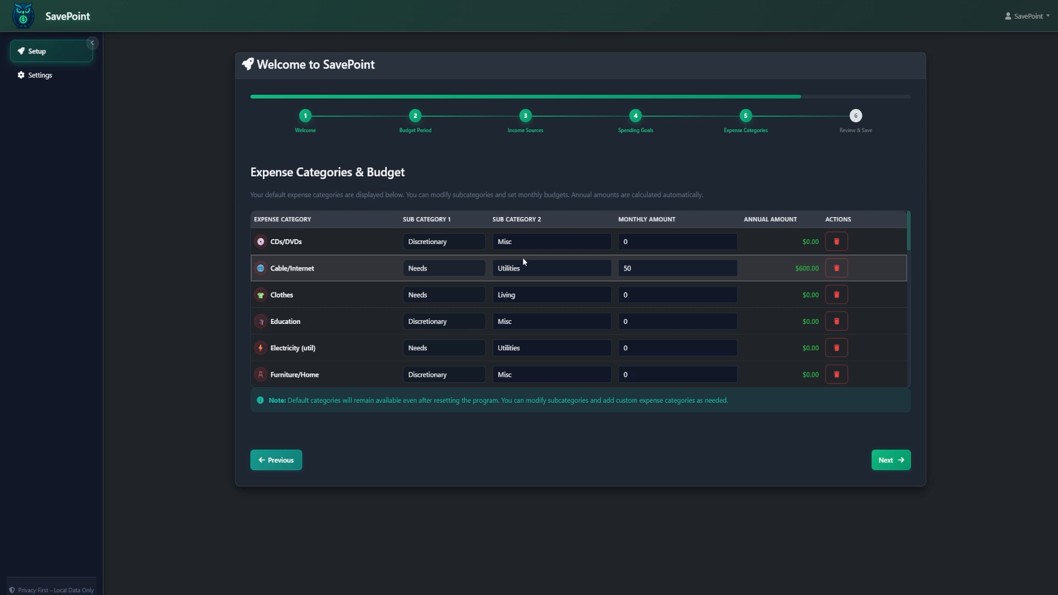
{"action": "left_click", "coordinate": [445, 242]}
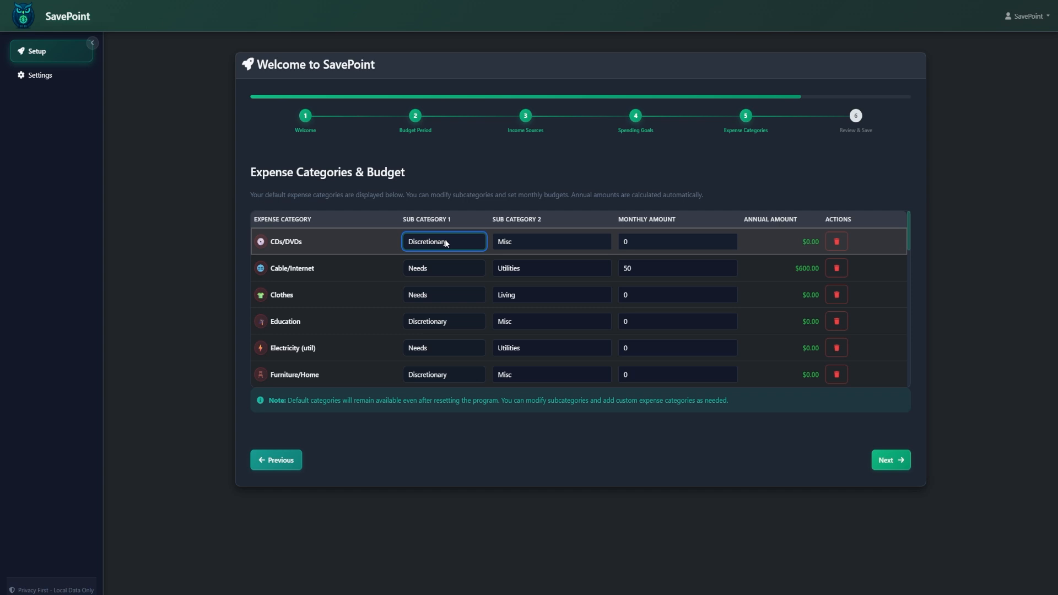
{"action": "left_click", "coordinate": [563, 204]}
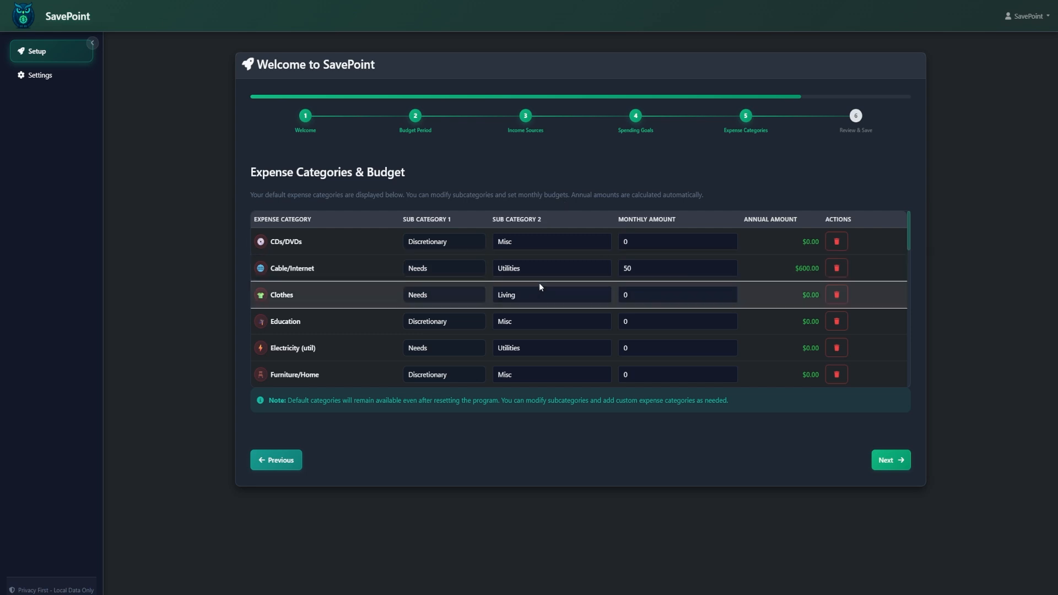
{"action": "left_click", "coordinate": [546, 295]}
{"action": "left_click", "coordinate": [537, 266]}
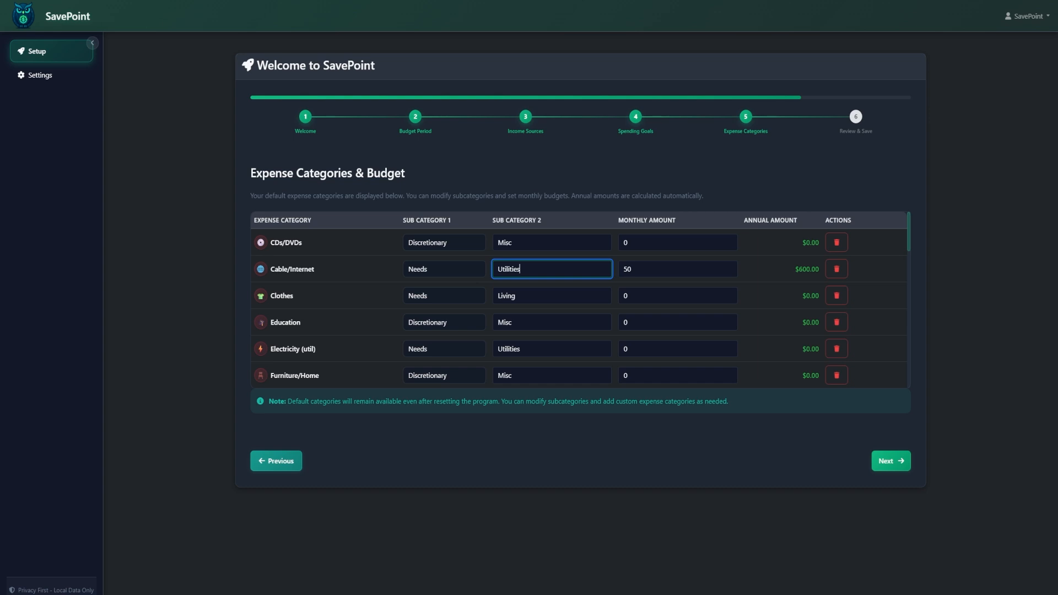
Step: Set the monthly amount for the Rent expense category to 1500
{"action": "scroll", "coordinate": [445, 332], "scroll_direction": "down", "scroll_amount": 10}
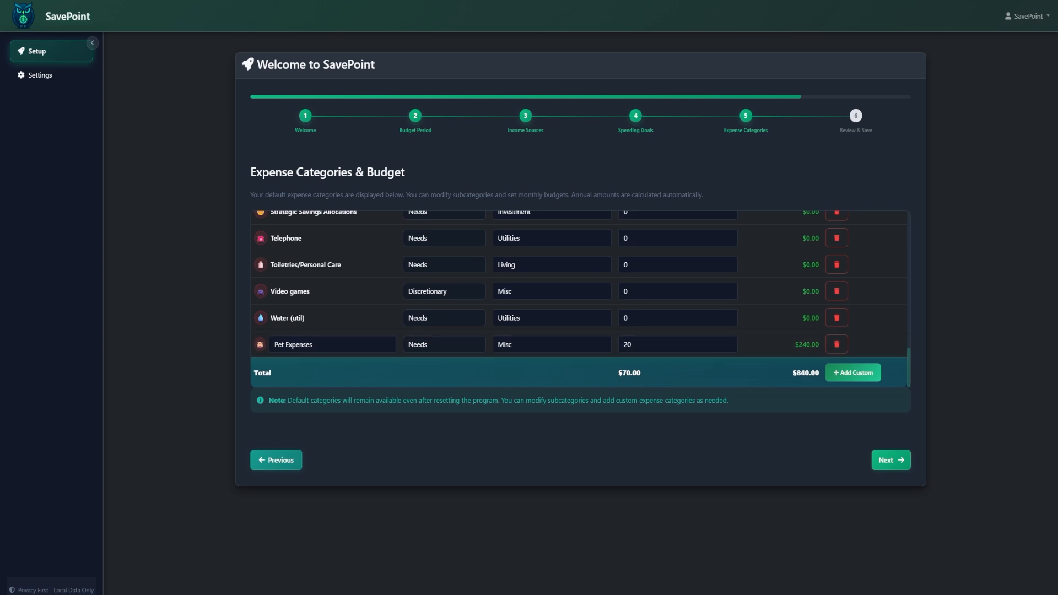
{"action": "scroll", "coordinate": [601, 328], "scroll_direction": "up", "scroll_amount": 3}
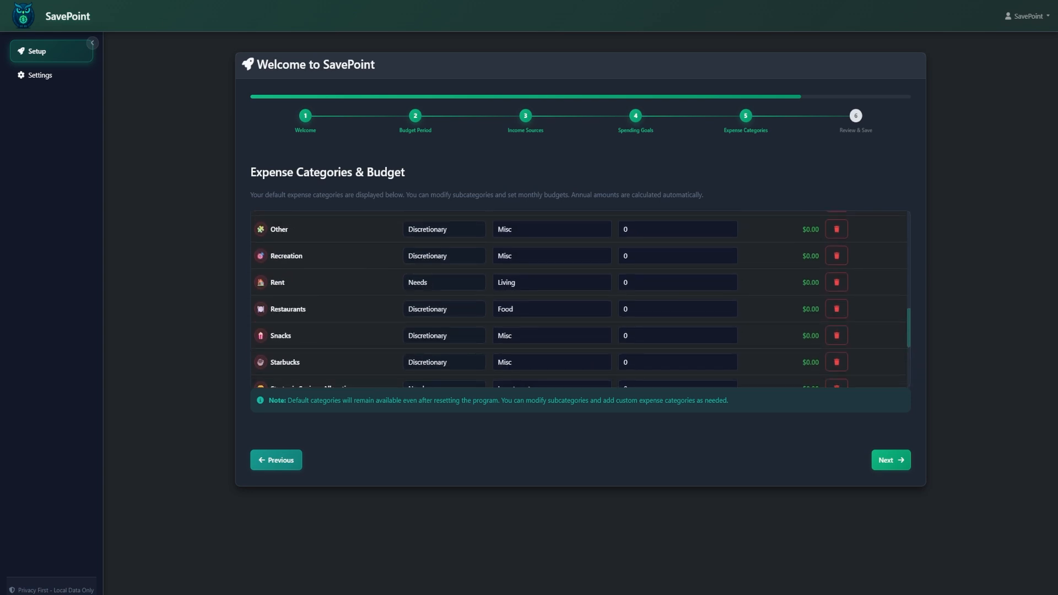
{"action": "left_click_drag", "start_coordinate": [638, 282], "coordinate": [594, 274]}
{"action": "type", "text": "1500"}
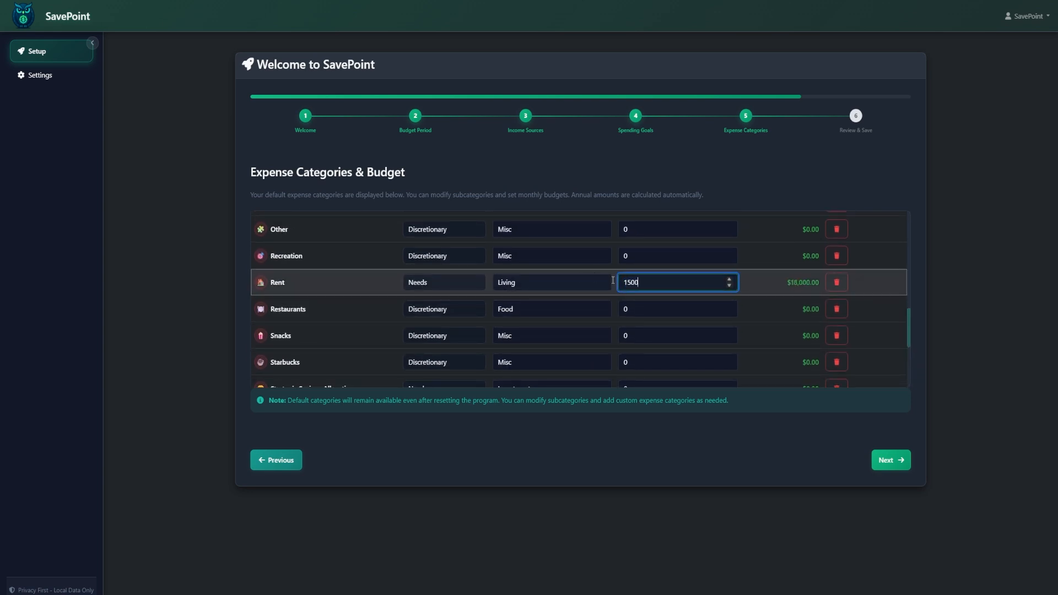
Step: Set the monthly amounts for Furniture/Home to 200 and Electricity (util) to 100
{"action": "scroll", "coordinate": [556, 301], "scroll_direction": "up", "scroll_amount": 8}
{"action": "scroll", "coordinate": [550, 317], "scroll_direction": "down", "scroll_amount": 2}
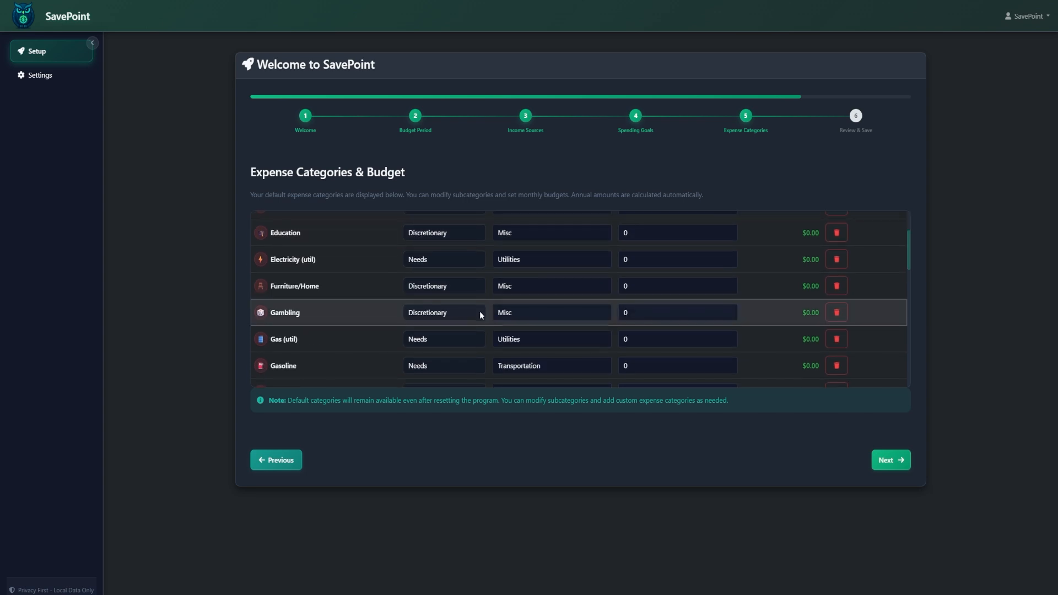
{"action": "left_click", "coordinate": [668, 289]}
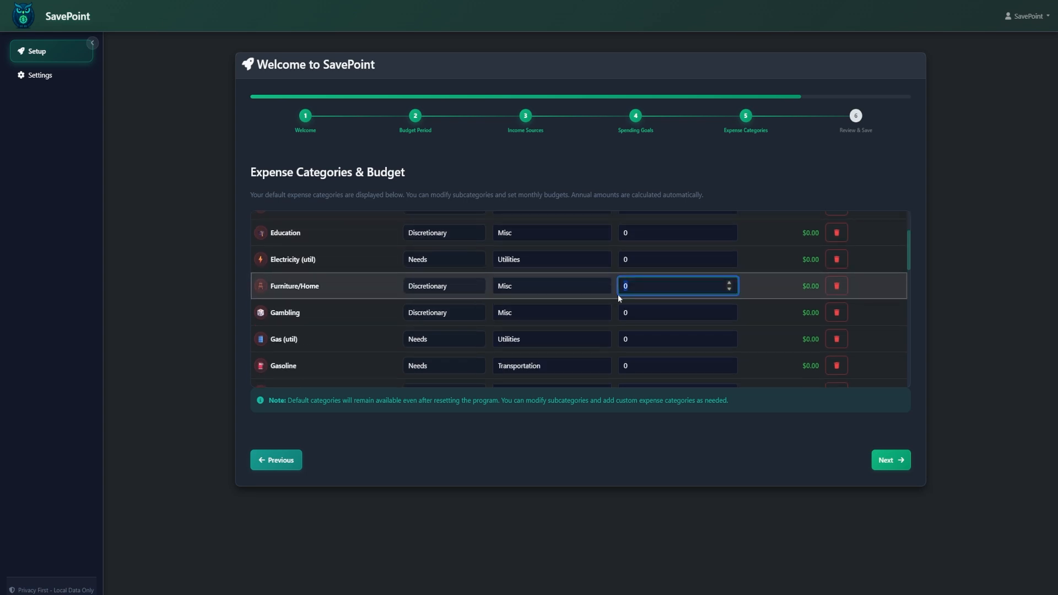
{"action": "type", "text": "200"}
{"action": "left_click", "coordinate": [640, 261]}
{"action": "type", "text": "100"}
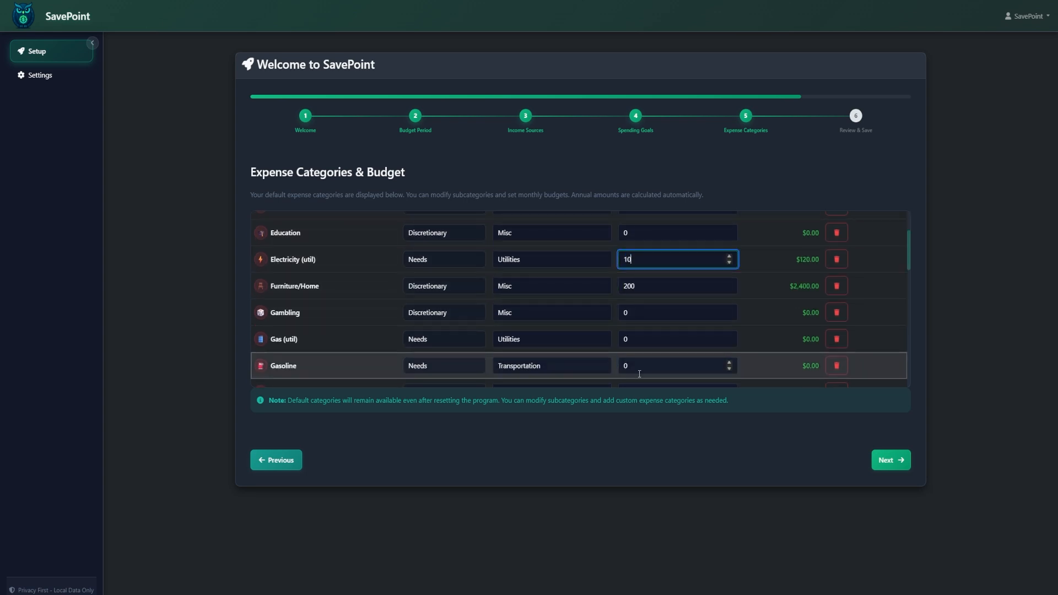
Step: Continue to the budget review and examine the budget summary and the spending goals against actual percentages
{"action": "left_click", "coordinate": [891, 464]}
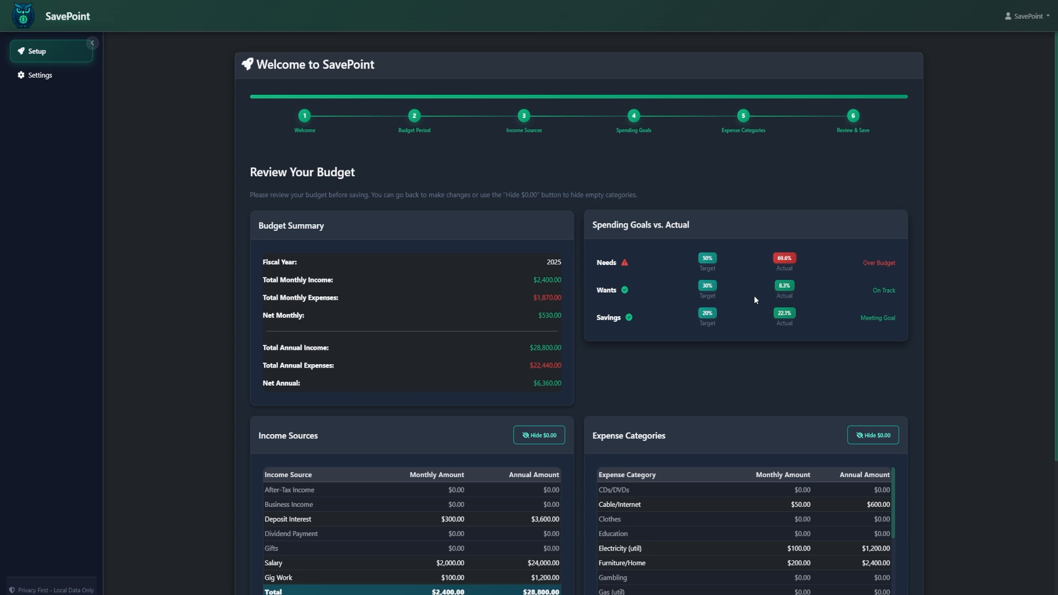
{"action": "scroll", "coordinate": [477, 211], "scroll_direction": "down", "scroll_amount": 3}
{"action": "scroll", "coordinate": [477, 211], "scroll_direction": "up", "scroll_amount": 3}
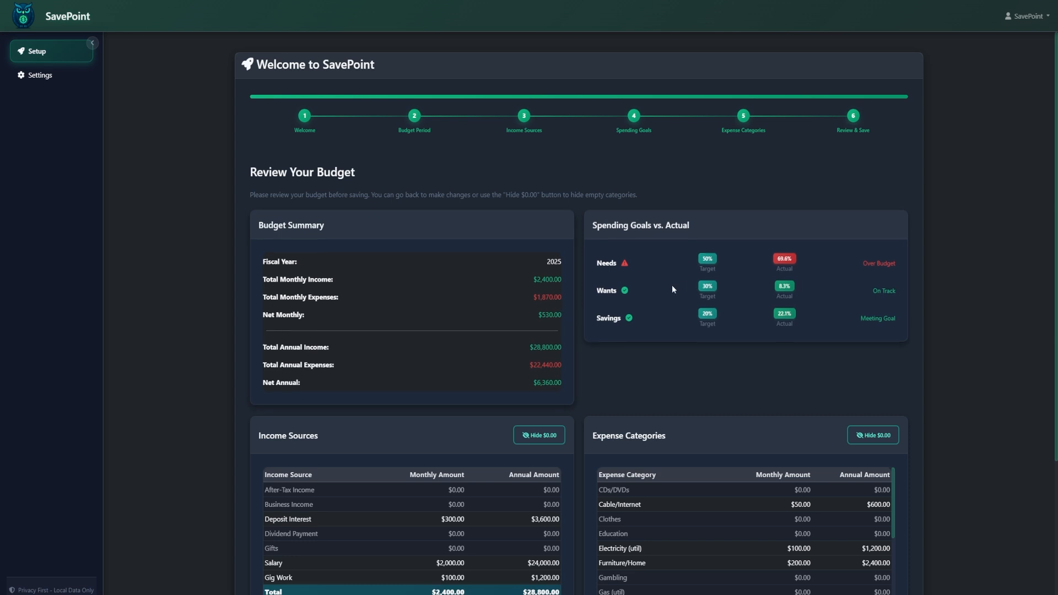
{"action": "left_click_drag", "start_coordinate": [589, 226], "coordinate": [694, 220]}
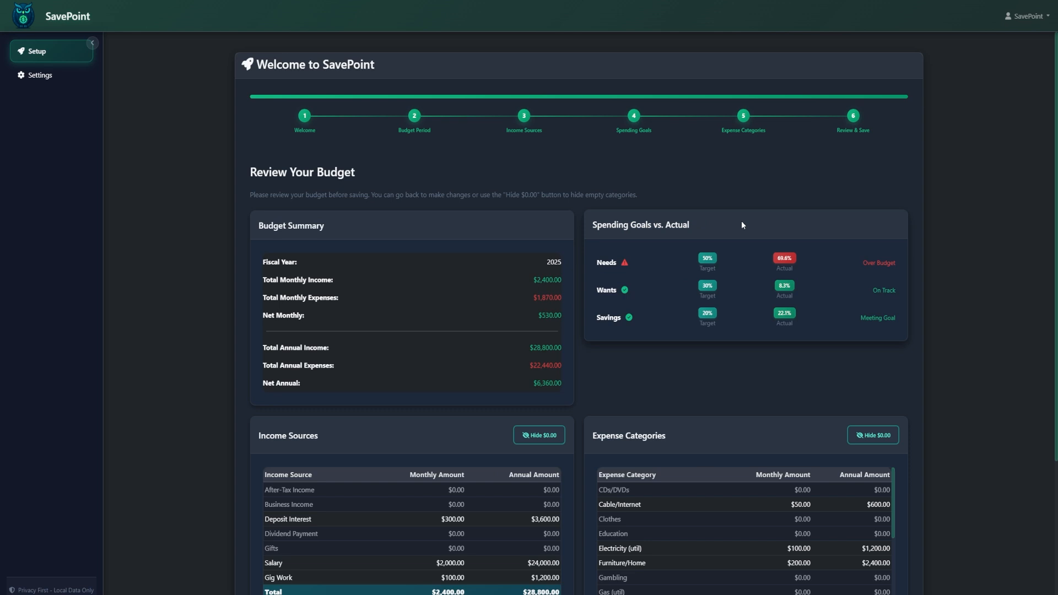
{"action": "left_click_drag", "start_coordinate": [577, 260], "coordinate": [675, 256]}
{"action": "left_click", "coordinate": [633, 315]}
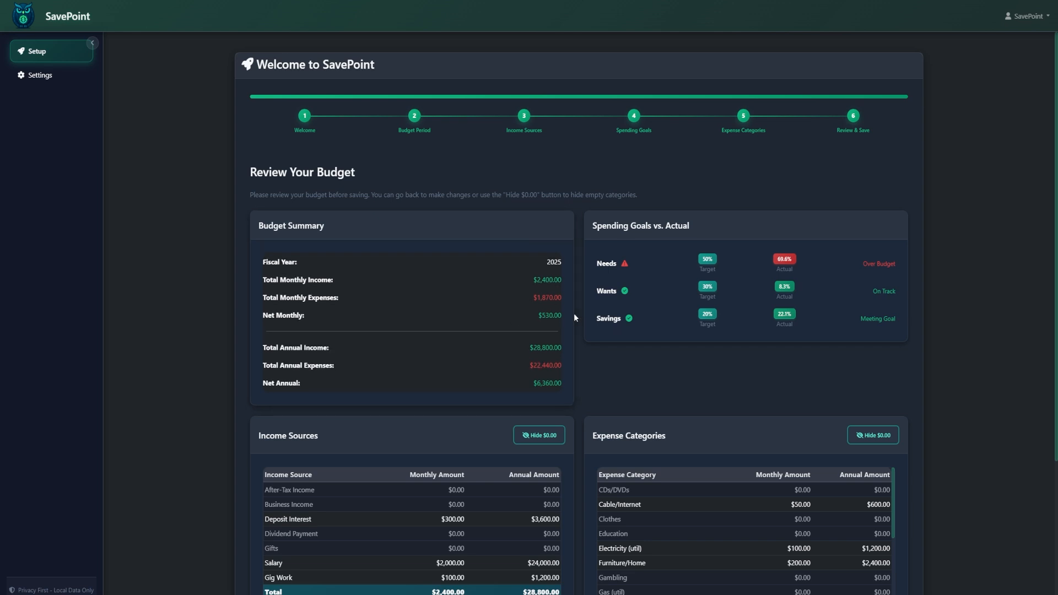
Step: Look over the income and expense tables in the review and hide the $0.00 entries in both
{"action": "scroll", "coordinate": [553, 375], "scroll_direction": "down", "scroll_amount": 3}
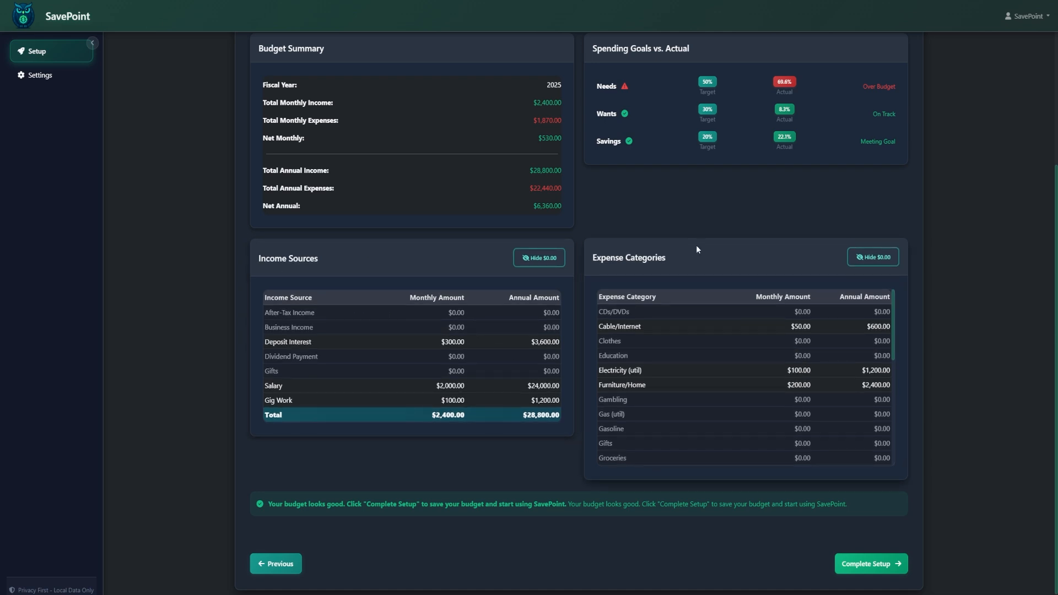
{"action": "scroll", "coordinate": [523, 344], "scroll_direction": "down", "scroll_amount": 1}
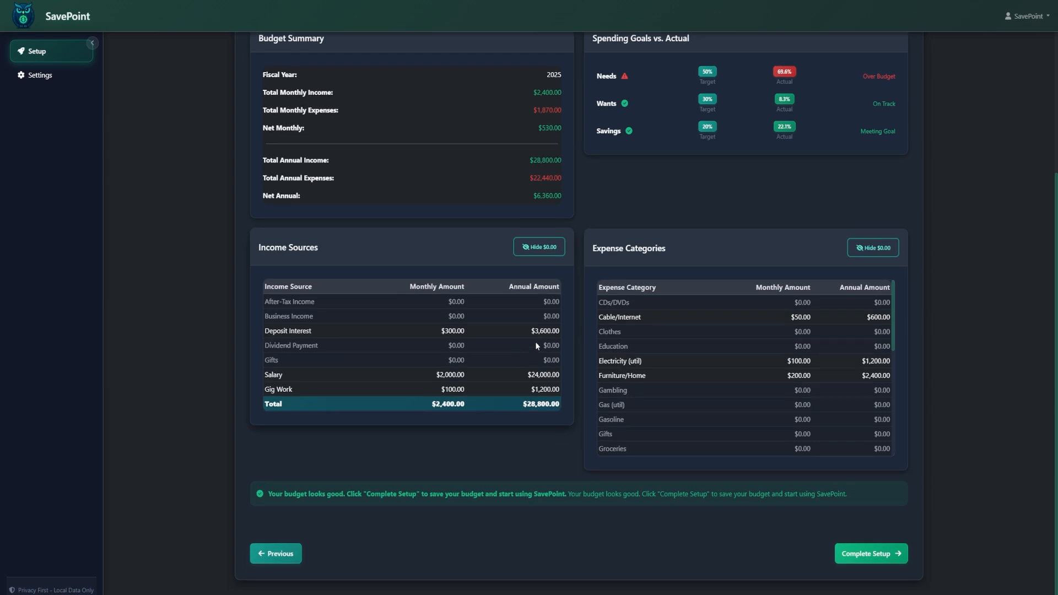
{"action": "scroll", "coordinate": [695, 359], "scroll_direction": "down", "scroll_amount": 3}
{"action": "scroll", "coordinate": [696, 359], "scroll_direction": "down", "scroll_amount": 2}
{"action": "scroll", "coordinate": [695, 360], "scroll_direction": "up", "scroll_amount": 5}
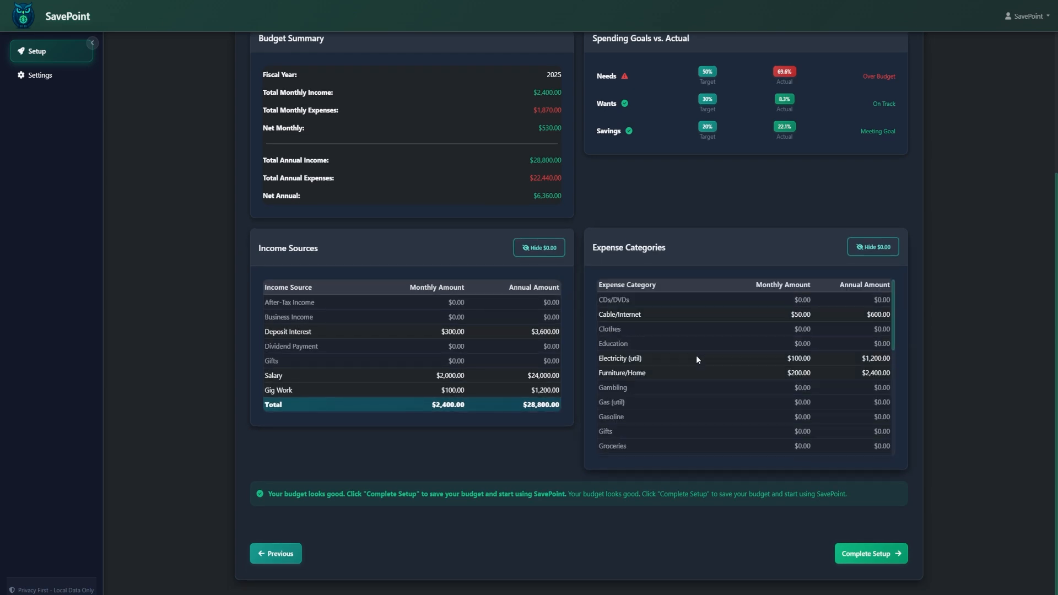
{"action": "left_click", "coordinate": [552, 251]}
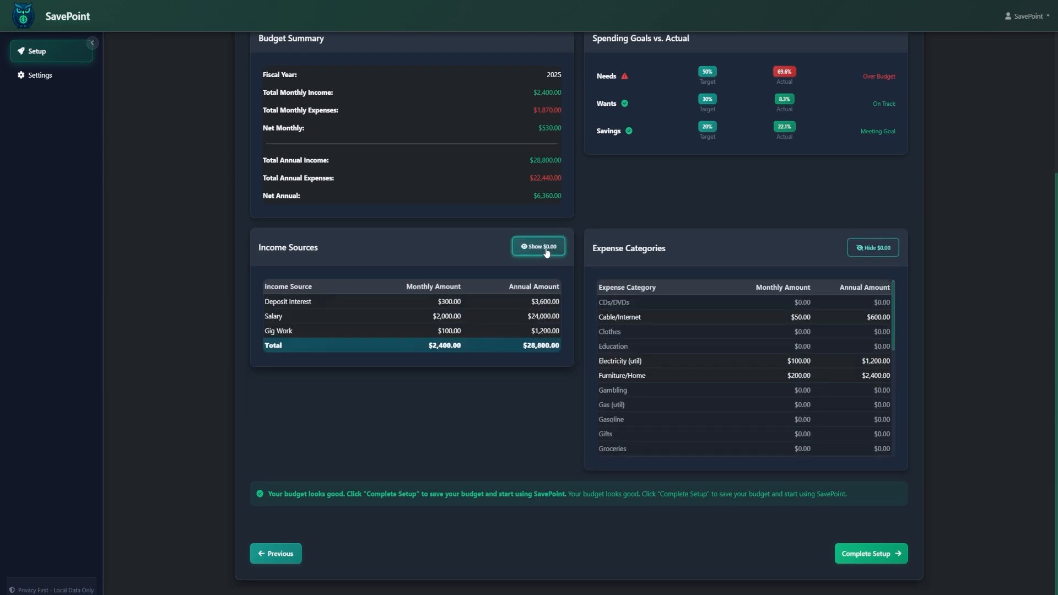
{"action": "left_click", "coordinate": [873, 247]}
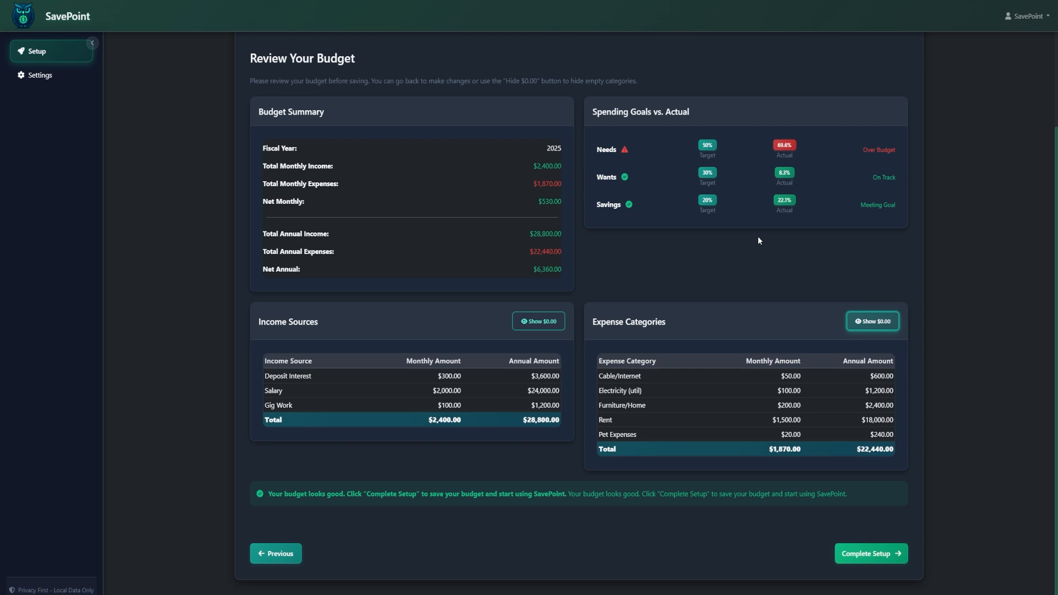
Step: Check the reviewed budget once more and complete the setup to save it
{"action": "scroll", "coordinate": [723, 228], "scroll_direction": "up", "scroll_amount": 2}
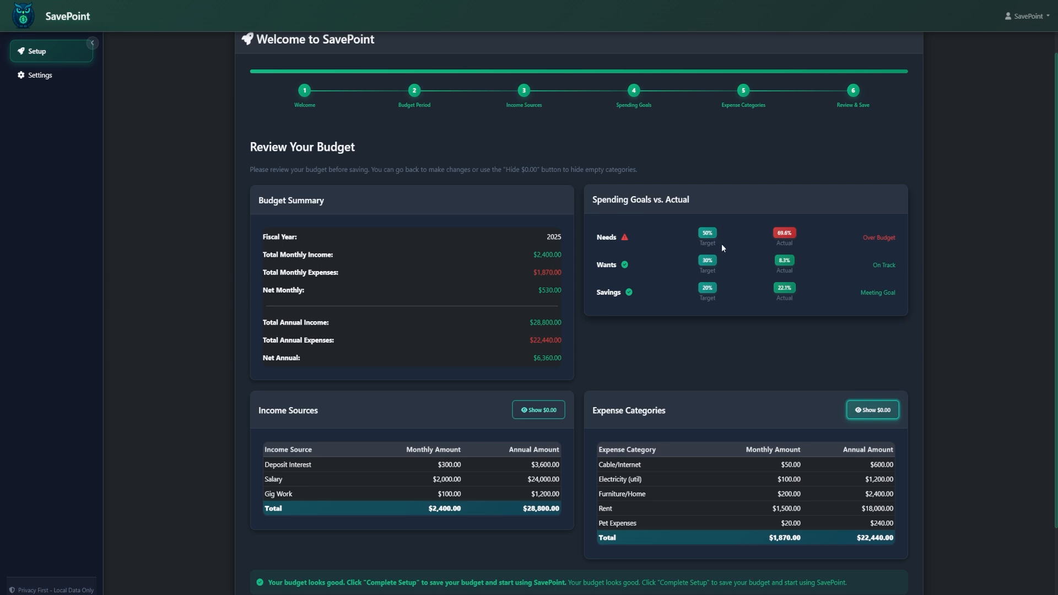
{"action": "scroll", "coordinate": [722, 243], "scroll_direction": "down", "scroll_amount": 2}
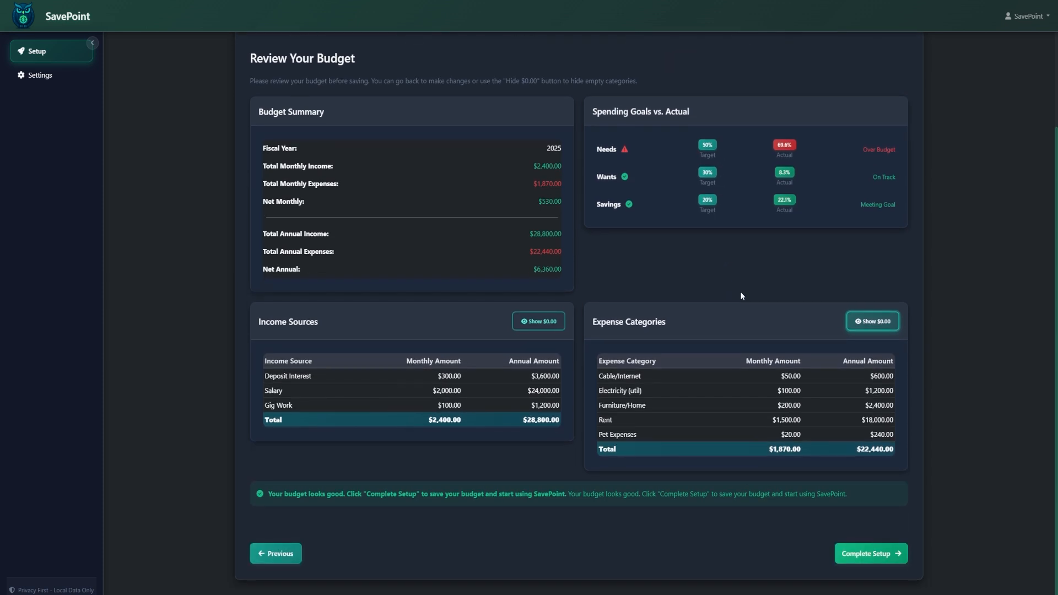
{"action": "left_click", "coordinate": [892, 556]}
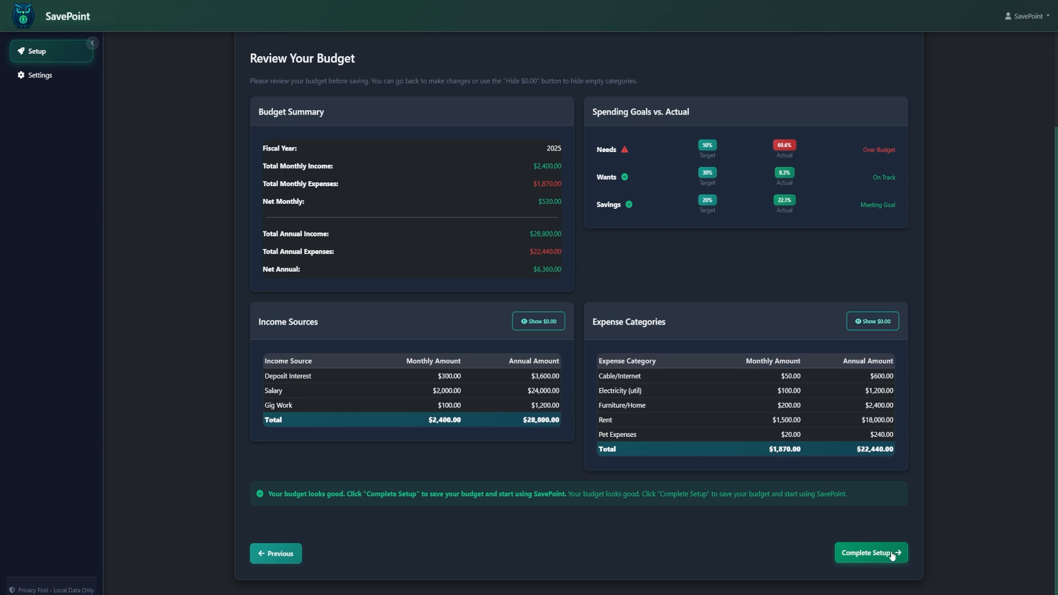